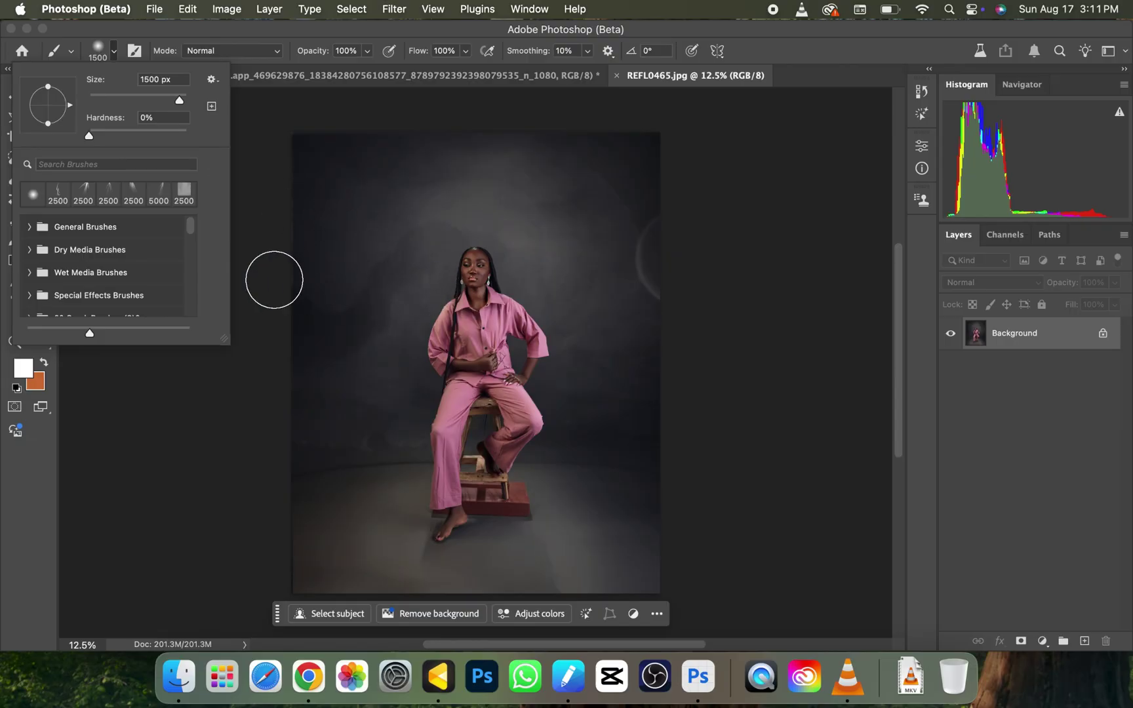
{"action": "left_click_drag", "start_coordinate": [191, 229], "coordinate": [195, 314]}
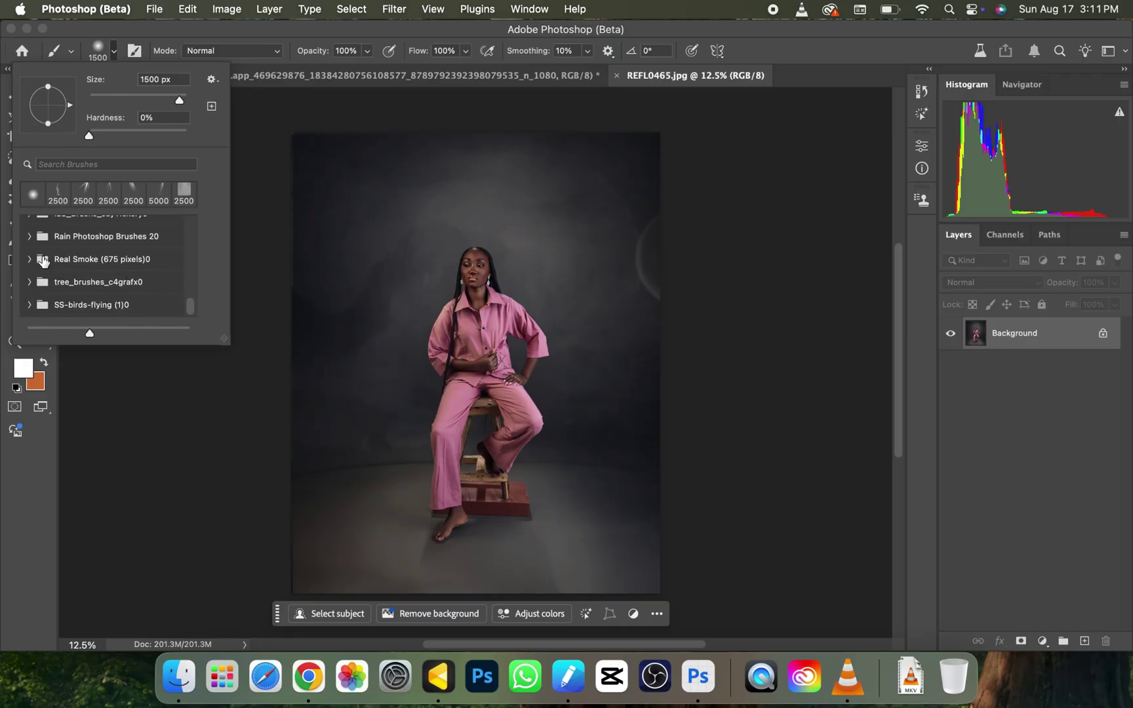
{"action": "left_click_drag", "start_coordinate": [191, 313], "coordinate": [186, 282]}
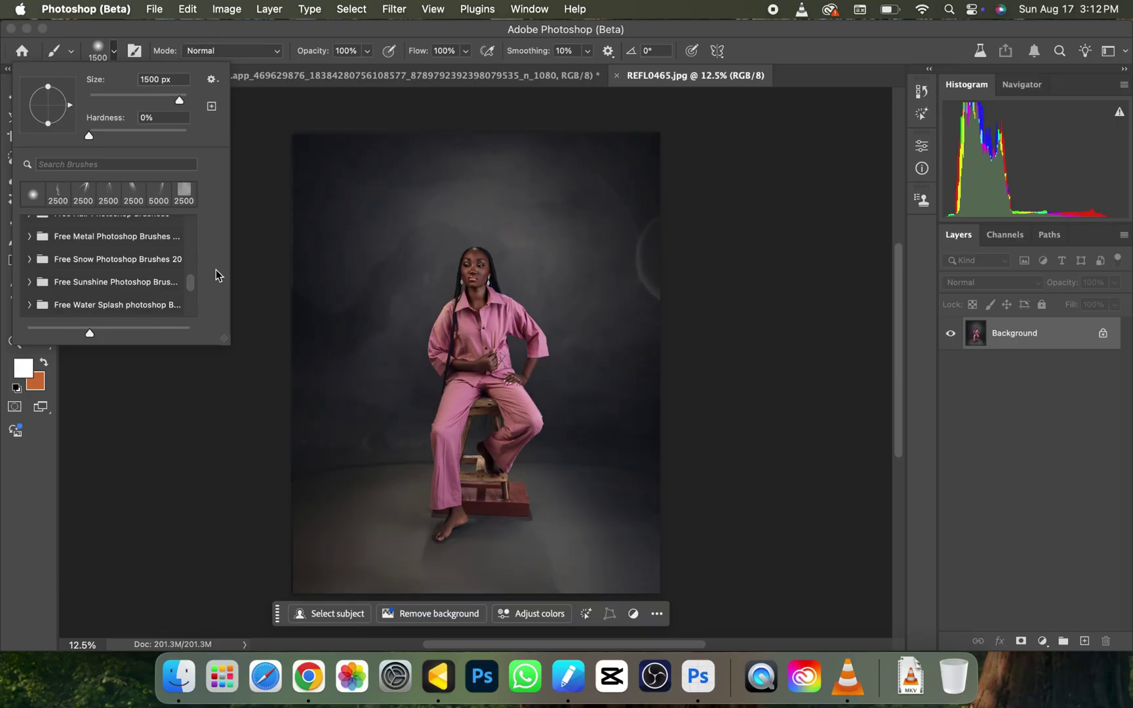
{"action": "key", "text": "super+minus"}
{"action": "key", "text": "super+equal"}
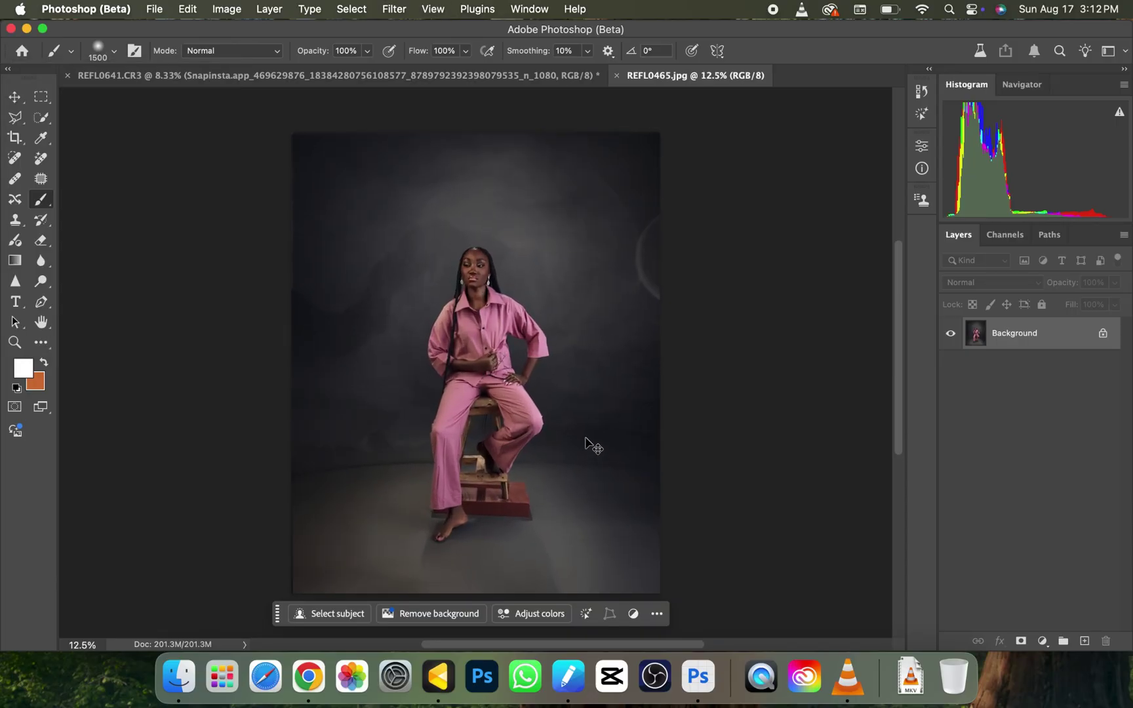
Duplicate the Background layer and run Select Subject on the copy to select the seated woman
{"action": "key", "text": "super+j"}
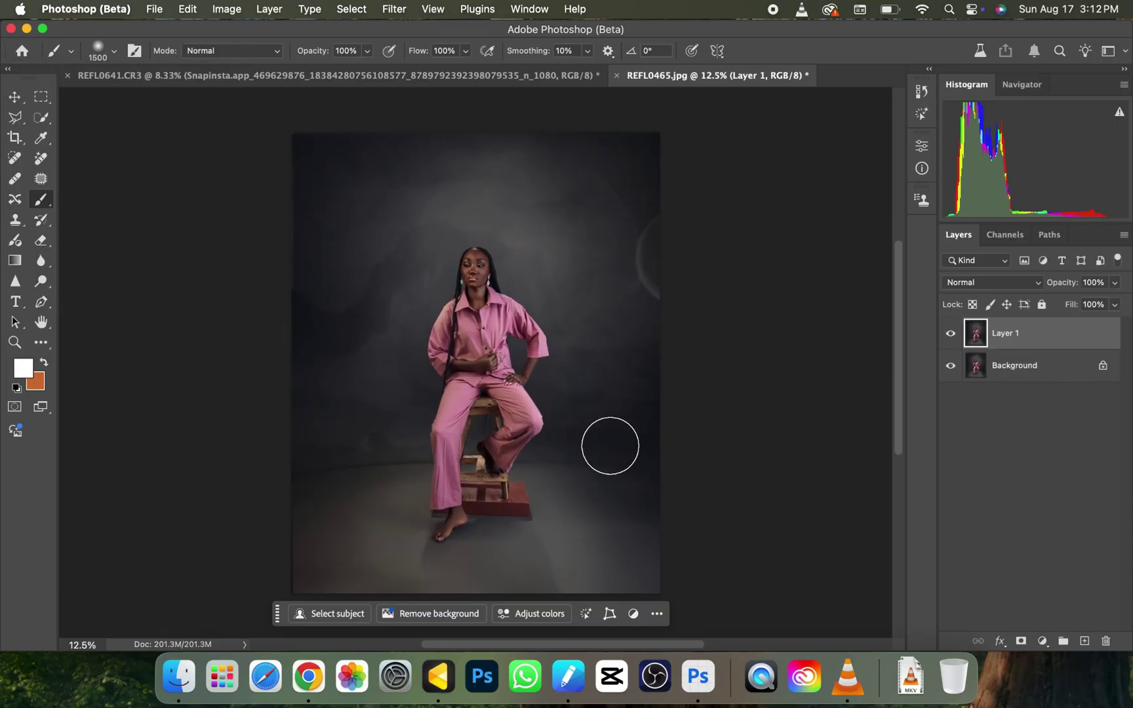
{"action": "left_click", "coordinate": [42, 118]}
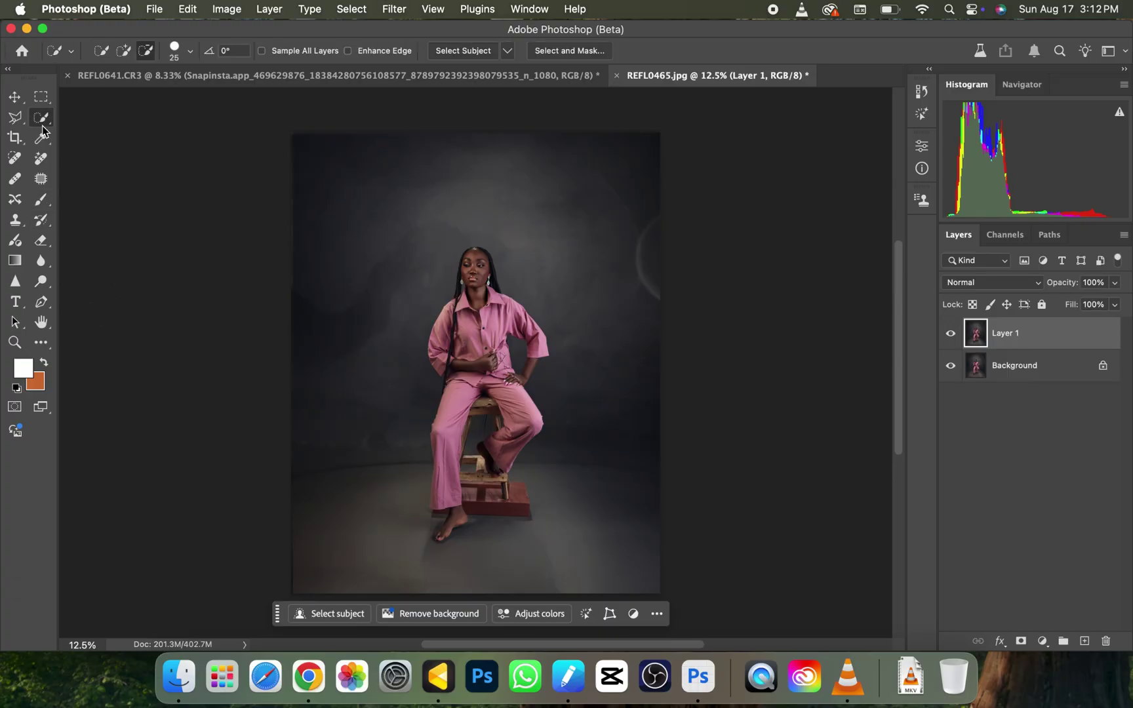
{"action": "left_click", "coordinate": [468, 51]}
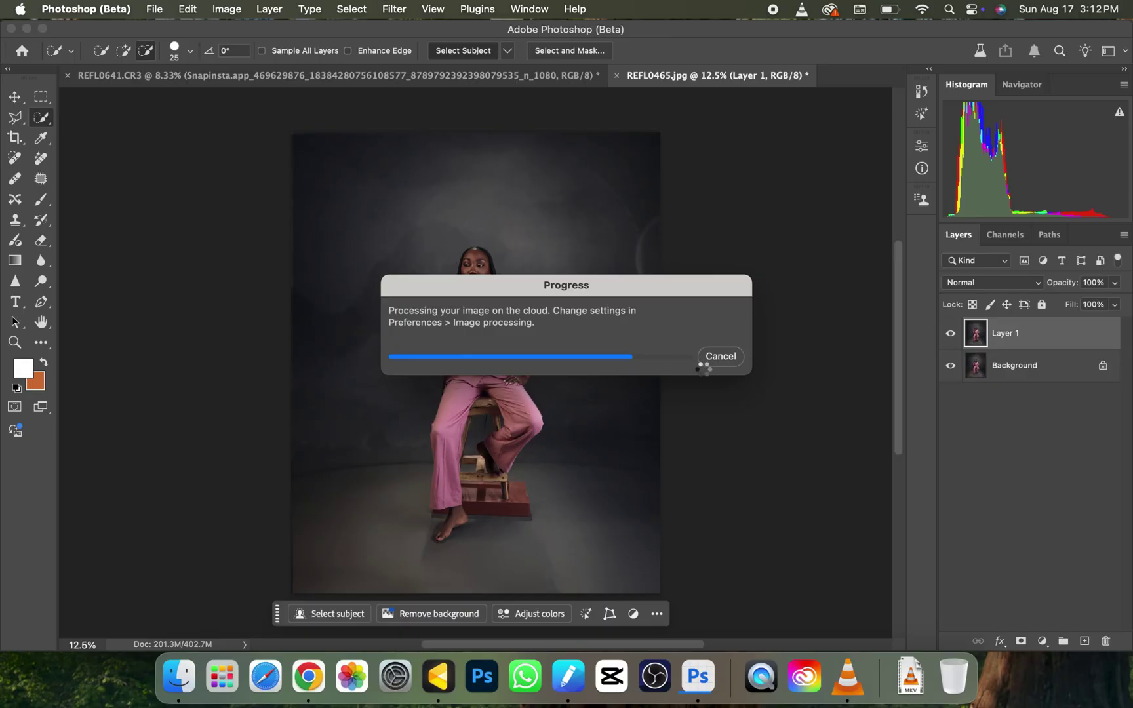
Add the wooden stool and the red platform beneath it to the woman's selection with the Quick Selection tool
{"action": "key", "text": "super+plus"}
{"action": "key", "text": "super+plus"}
{"action": "left_click_drag", "start_coordinate": [526, 422], "coordinate": [473, 222]}
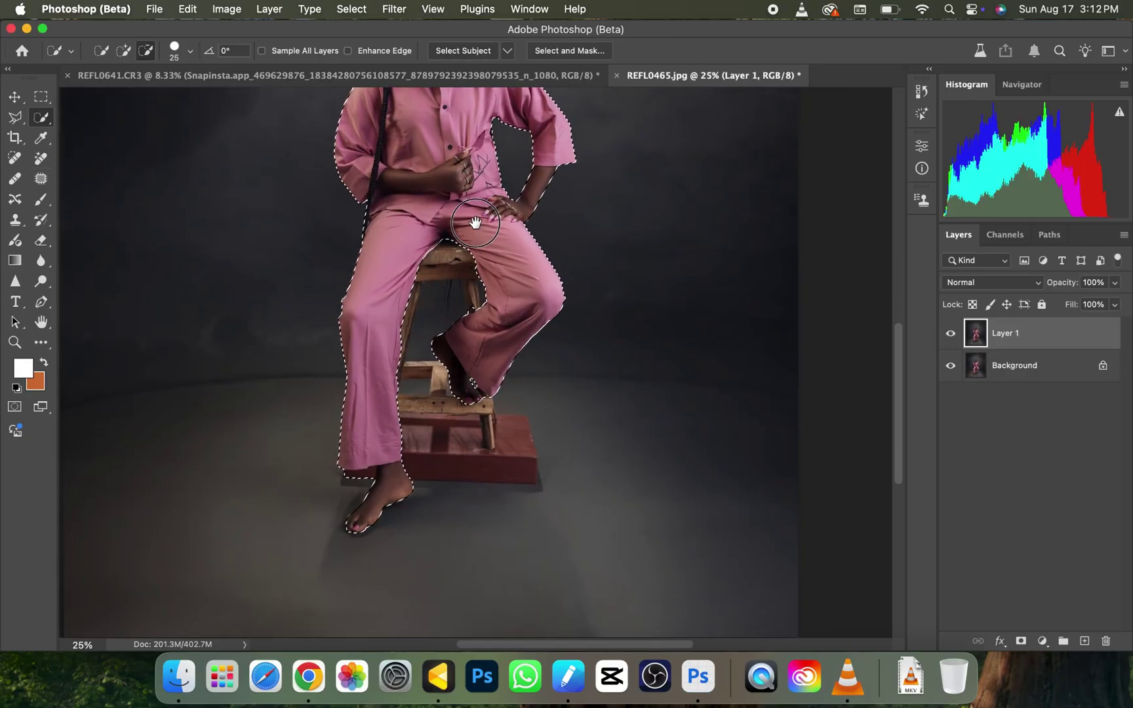
{"action": "left_click", "coordinate": [123, 51]}
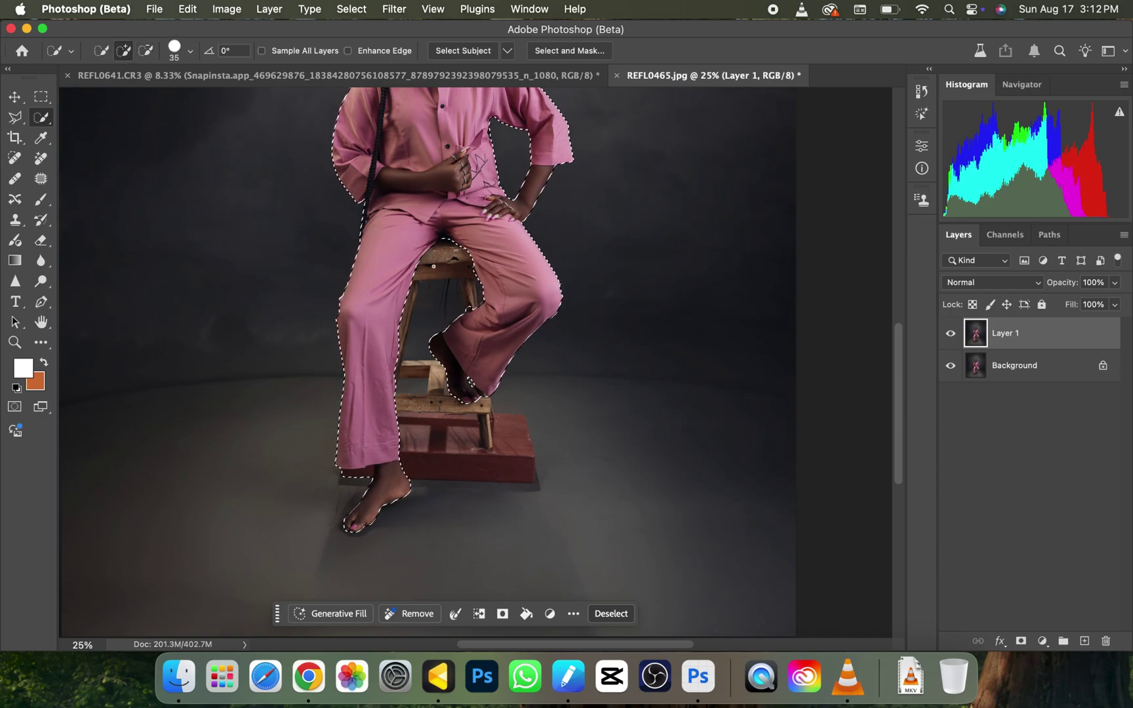
{"action": "key", "text": "bracketright"}
{"action": "key", "text": "bracketright"}
{"action": "key", "text": "bracketright"}
{"action": "key", "text": "bracketright"}
{"action": "key", "text": "bracketright"}
{"action": "mouse_move", "coordinate": [456, 159]}
{"action": "left_mouse_down"}
{"action": "mouse_move", "coordinate": [469, 397]}
{"action": "mouse_move", "coordinate": [467, 383]}
{"action": "left_mouse_up"}
{"action": "scroll", "coordinate": [453, 269], "scroll_direction": "down", "scroll_amount": 10}
{"action": "key", "text": "bracketright"}
{"action": "key", "text": "bracketright"}
{"action": "key", "text": "bracketright"}
{"action": "mouse_move", "coordinate": [419, 274]}
{"action": "left_mouse_down"}
{"action": "mouse_move", "coordinate": [459, 397]}
{"action": "mouse_move", "coordinate": [454, 435]}
{"action": "left_mouse_up"}
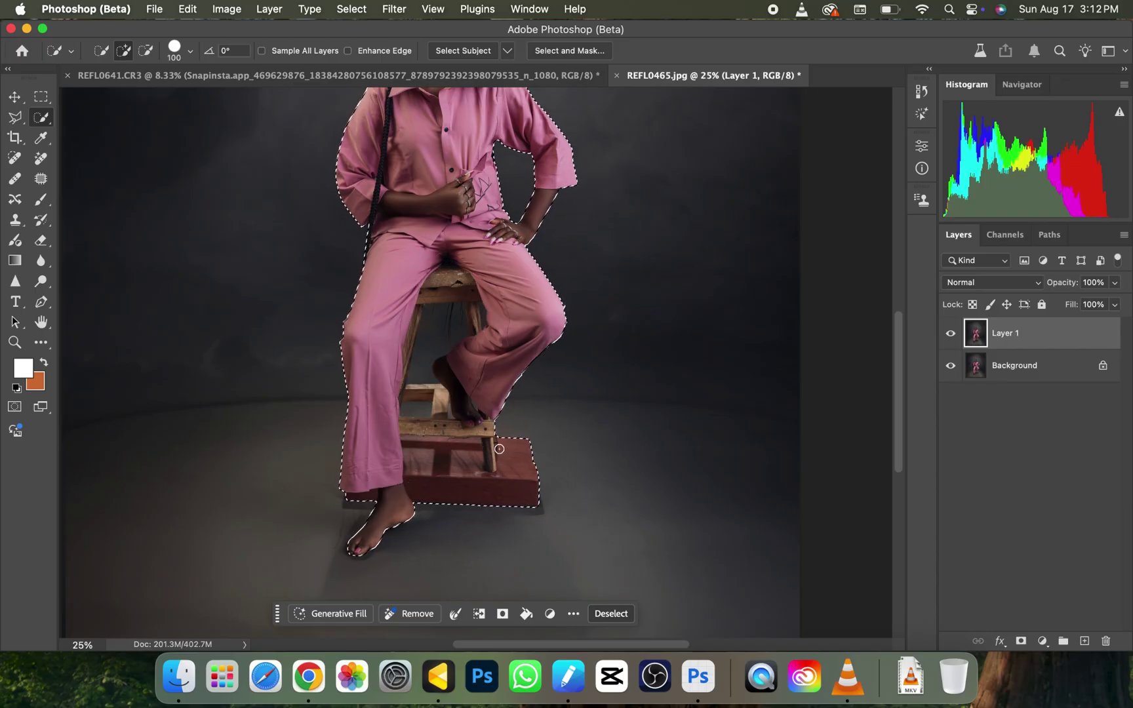
Turn the selection of the woman and stool into a layer mask on the duplicated layer
{"action": "key", "text": "super+minus"}
{"action": "left_click", "coordinate": [1022, 641]}
{"action": "key", "text": "super+minus"}
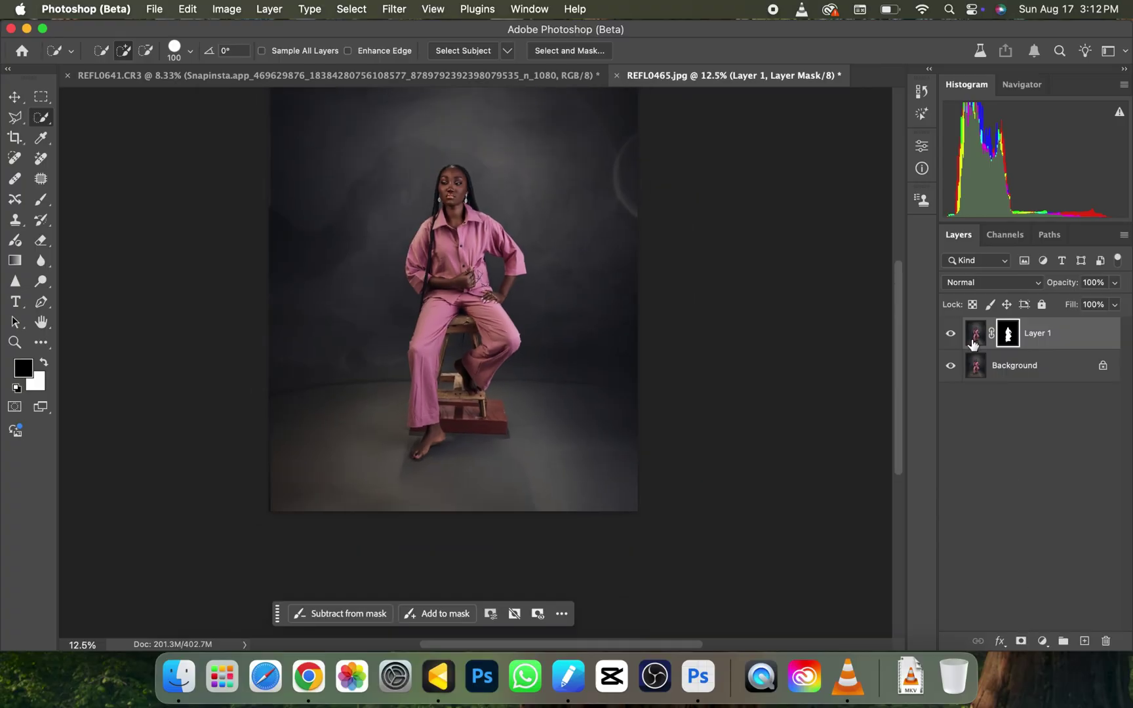
Add a new empty layer directly above the Background, beneath the masked subject layer
{"action": "left_click", "coordinate": [1023, 372]}
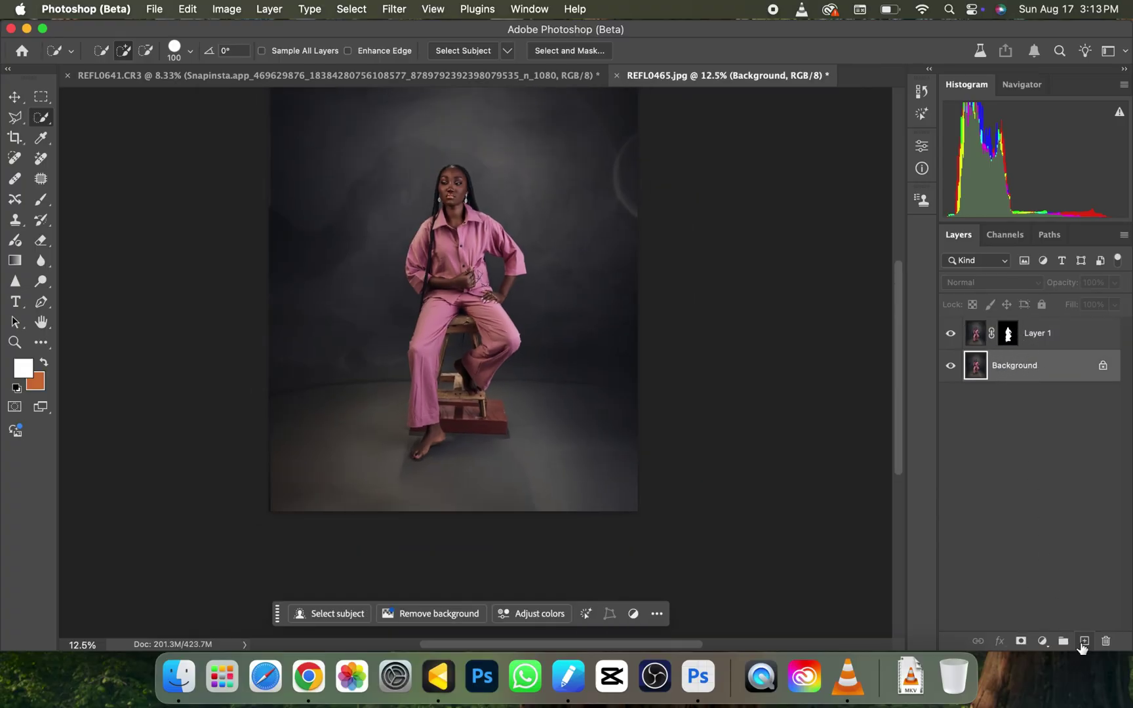
{"action": "left_click", "coordinate": [1085, 641]}
{"action": "key", "text": "super+minus"}
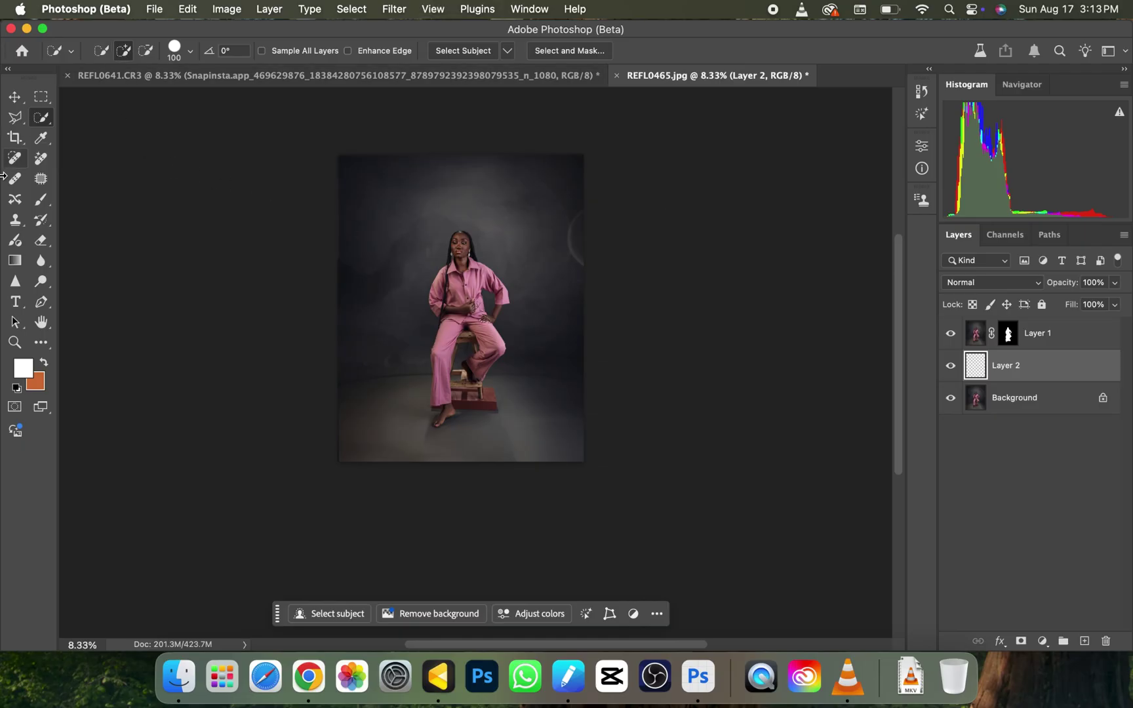
Choose the Clouds1516 preset for the Brush tool
{"action": "left_click", "coordinate": [39, 202]}
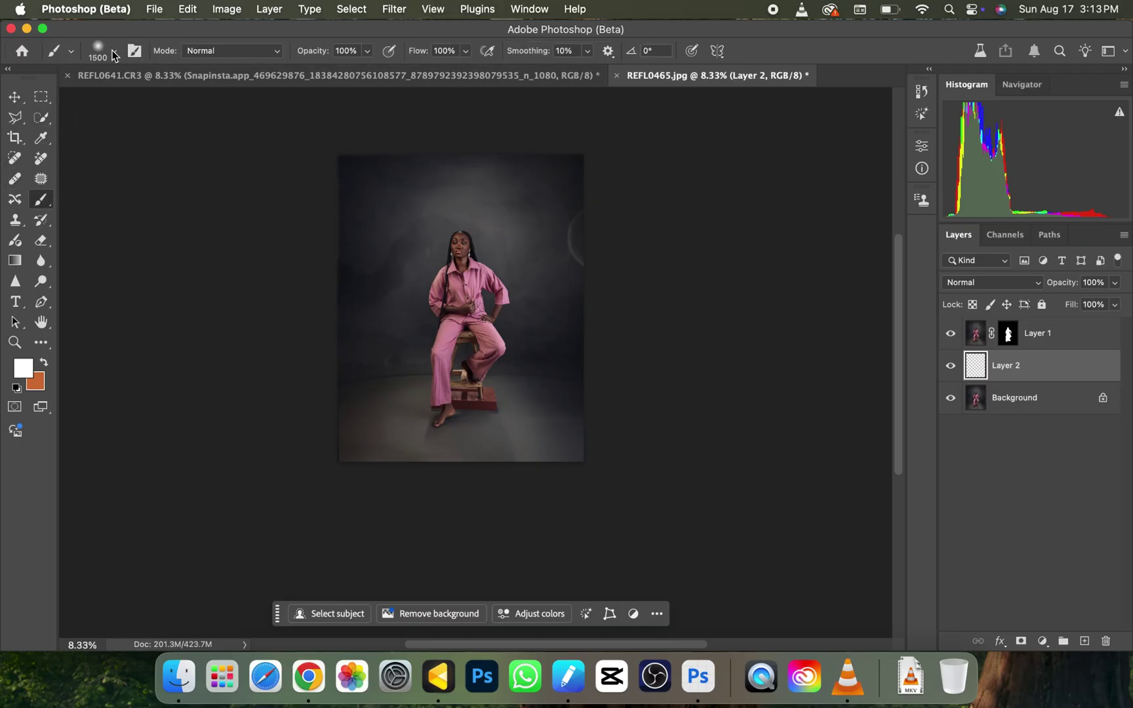
{"action": "left_click", "coordinate": [113, 53]}
{"action": "mouse_move", "coordinate": [183, 291]}
{"action": "left_mouse_down"}
{"action": "mouse_move", "coordinate": [198, 318]}
{"action": "mouse_move", "coordinate": [186, 258]}
{"action": "mouse_move", "coordinate": [197, 255]}
{"action": "left_mouse_up"}
{"action": "left_click", "coordinate": [30, 270]}
{"action": "scroll", "coordinate": [158, 259], "scroll_direction": "down", "scroll_amount": 2}
{"action": "left_click", "coordinate": [135, 248]}
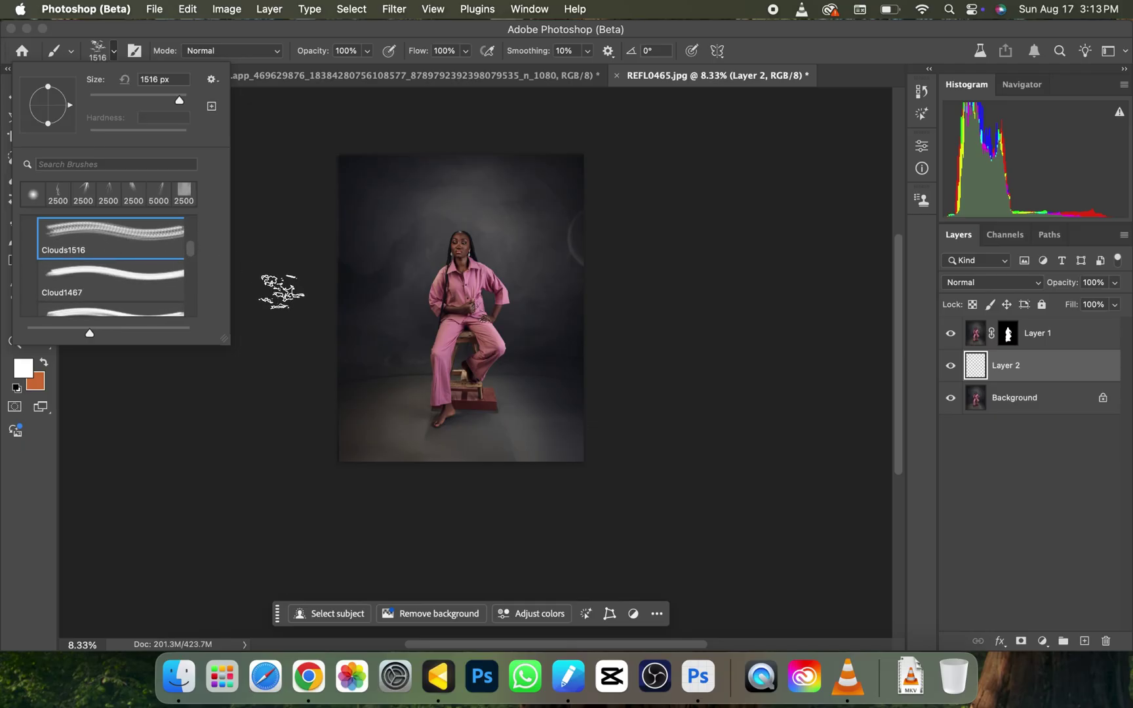
{"action": "left_click", "coordinate": [241, 320]}
Enlarge the cloud brush to 5000 px and stamp white clouds in the upper-left background of the photo
{"action": "key", "text": "bracketright"}
{"action": "key", "text": "bracketright"}
{"action": "key", "text": "bracketright"}
{"action": "key", "text": "bracketright"}
{"action": "key", "text": "bracketright"}
{"action": "key", "text": "bracketright"}
{"action": "key", "text": "bracketright"}
{"action": "key", "text": "bracketright"}
{"action": "key", "text": "bracketright"}
{"action": "key", "text": "bracketright"}
{"action": "key", "text": "bracketright"}
{"action": "key", "text": "bracketright"}
{"action": "key", "text": "bracketright"}
{"action": "key", "text": "bracketright"}
{"action": "key", "text": "bracketright"}
{"action": "key", "text": "bracketright"}
{"action": "key", "text": "bracketright"}
{"action": "key", "text": "bracketright"}
{"action": "key", "text": "bracketright"}
{"action": "key", "text": "bracketright"}
{"action": "key", "text": "bracketright"}
{"action": "key", "text": "bracketright"}
{"action": "key", "text": "bracketright"}
{"action": "key", "text": "bracketright"}
{"action": "key", "text": "bracketright"}
{"action": "key", "text": "bracketright"}
{"action": "key", "text": "bracketright"}
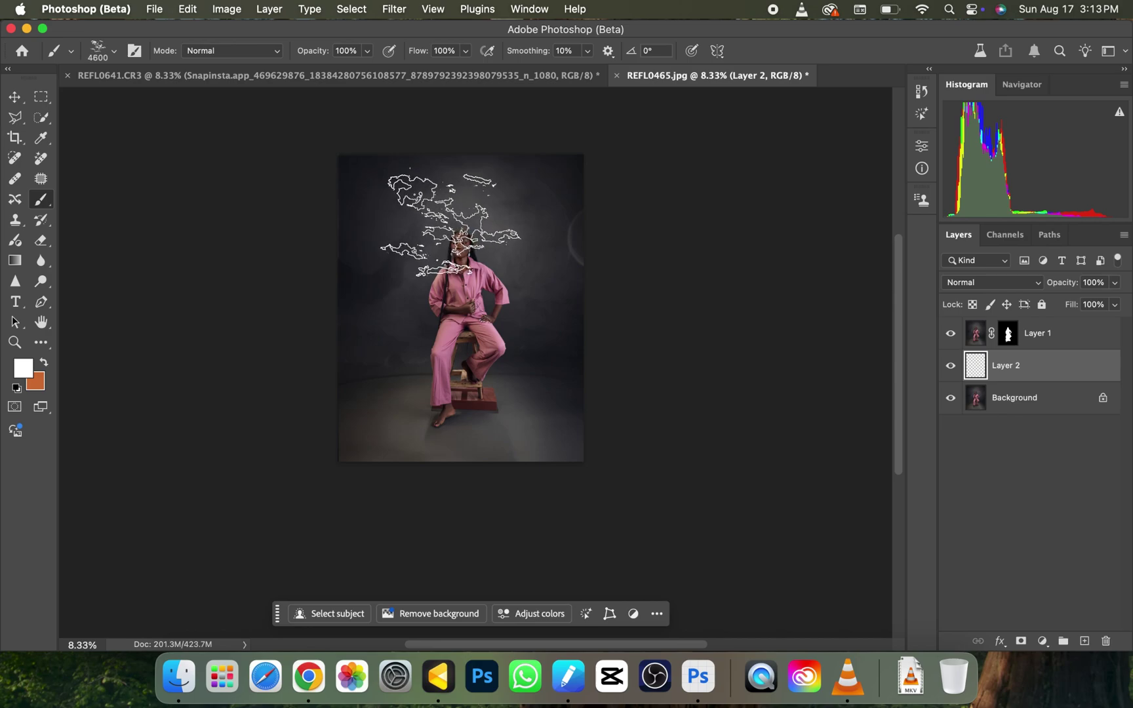
{"action": "key", "text": "bracketright"}
{"action": "key", "text": "bracketright"}
{"action": "key", "text": "bracketright"}
{"action": "key", "text": "bracketright"}
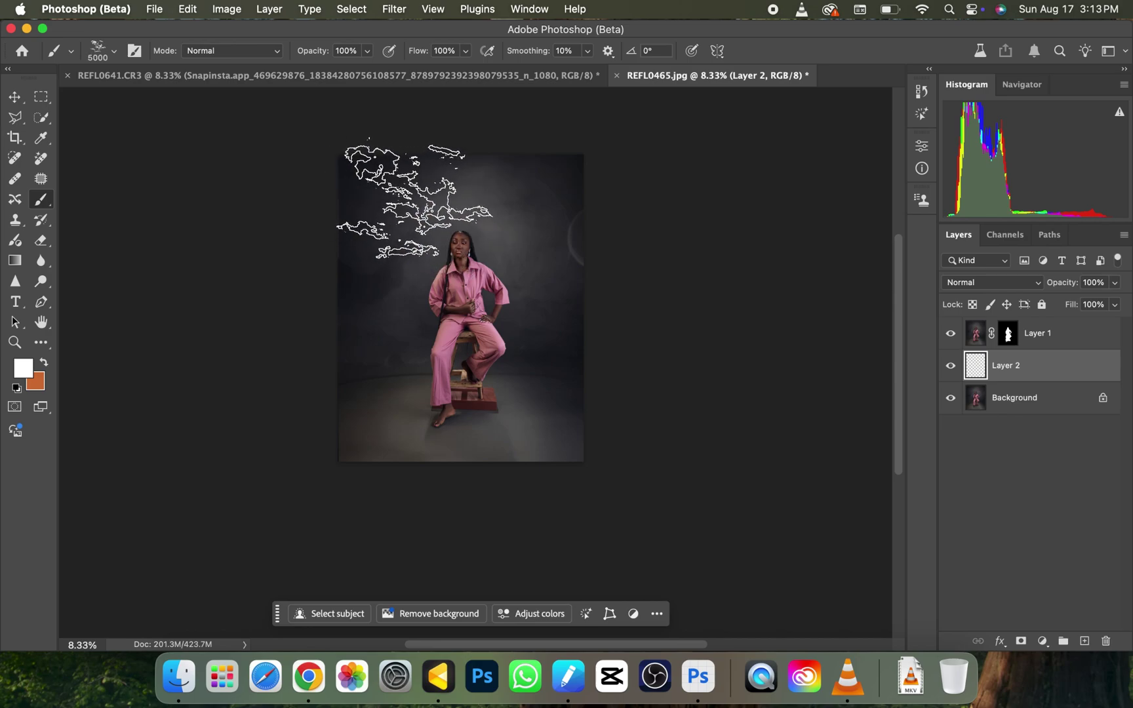
{"action": "left_click", "coordinate": [408, 200]}
{"action": "key", "text": "super+equal"}
{"action": "key", "text": "super+minus"}
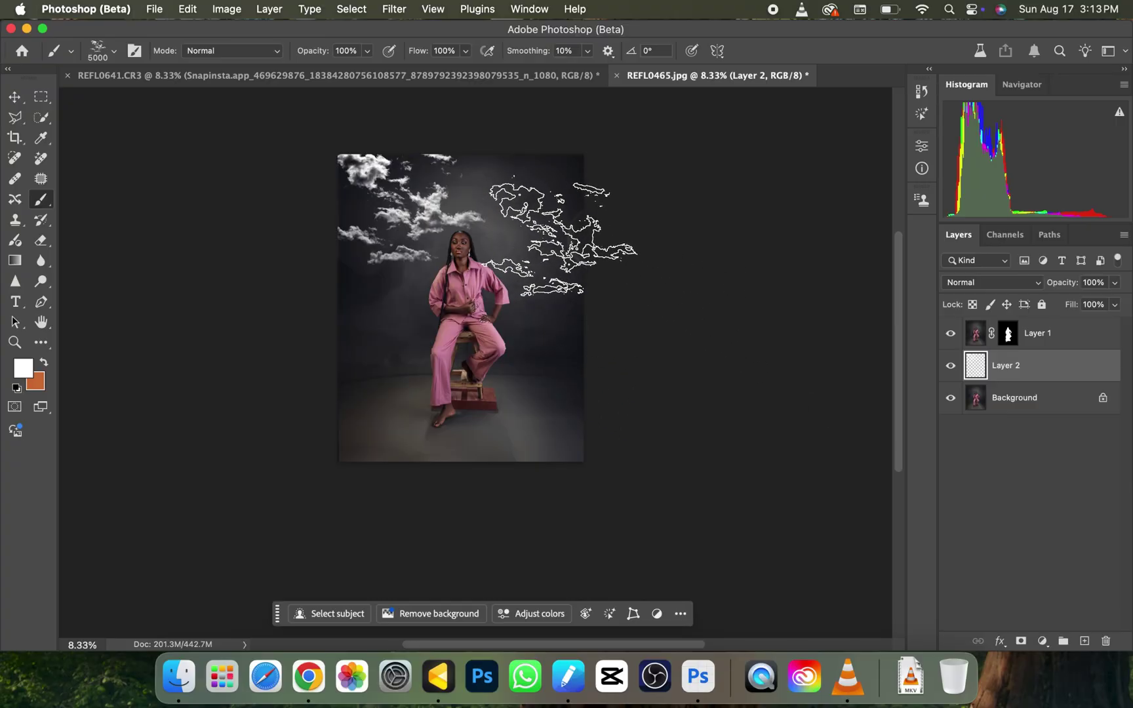
Stamp a second group of white clouds in the backdrop on the right of the woman's head
{"action": "left_click", "coordinate": [565, 242]}
{"action": "key", "text": "super+equal"}
{"action": "key", "text": "super+minus"}
{"action": "key", "text": "super+equal"}
{"action": "key", "text": "super+minus"}
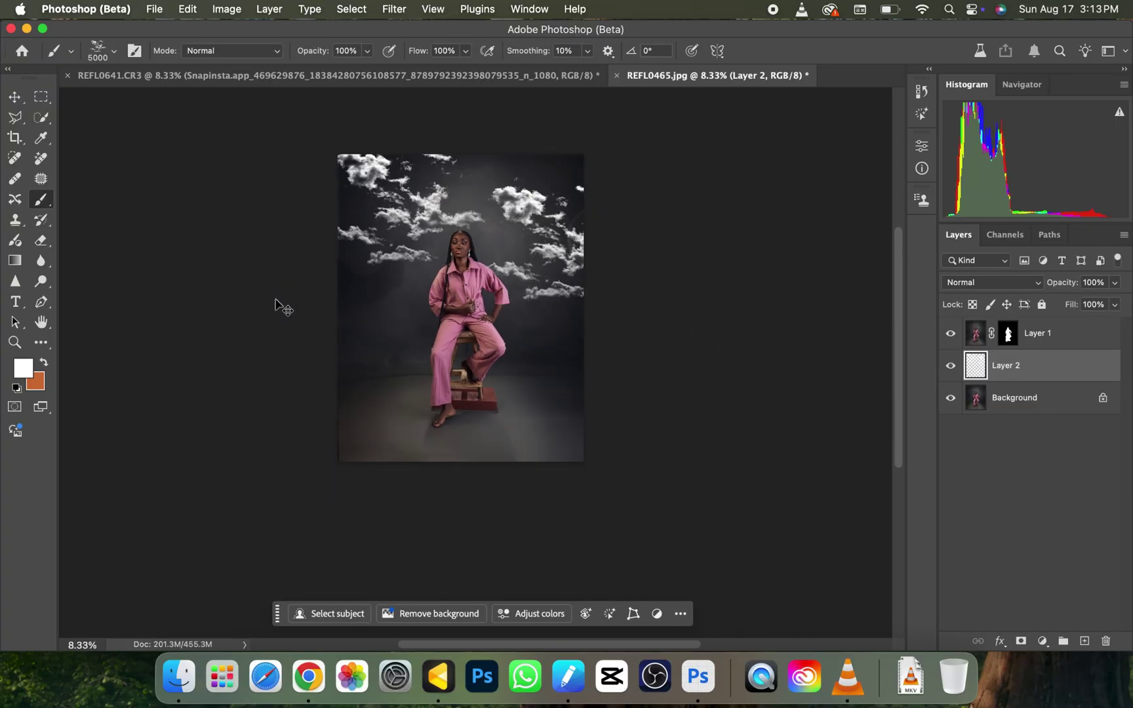
Apply a Gaussian Blur with a 12.0 pixel radius to the painted cloud layer
{"action": "key", "text": "super+equal"}
{"action": "key", "text": "super+minus"}
{"action": "key", "text": "super+minus"}
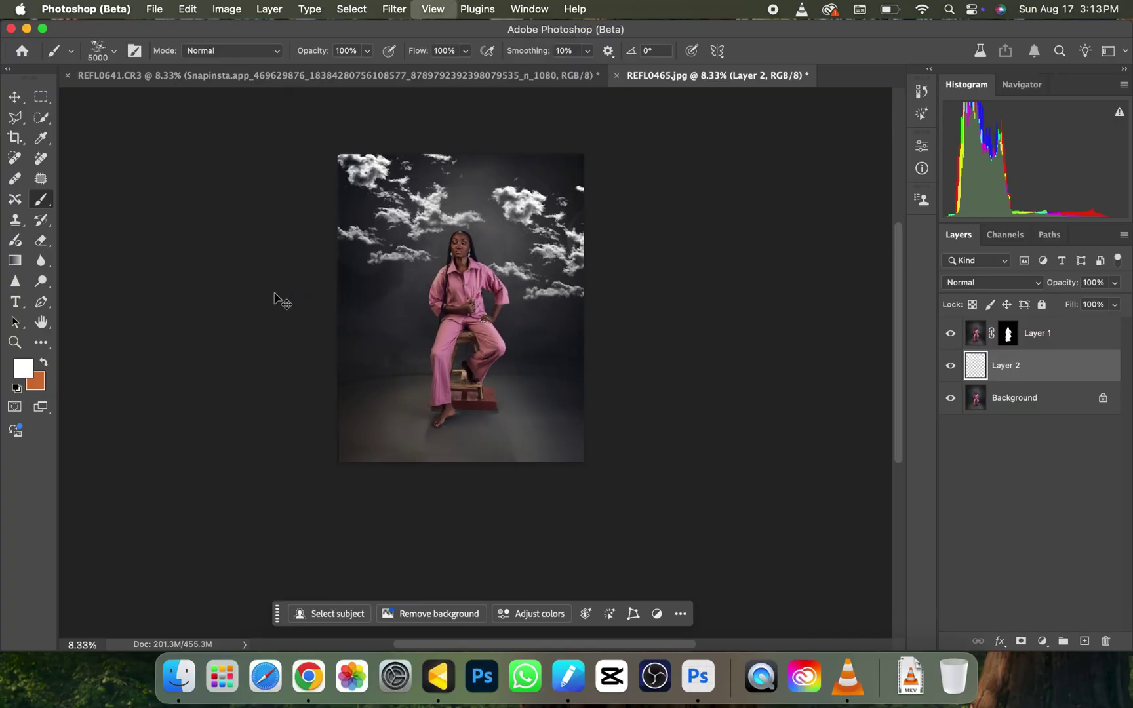
{"action": "left_click", "coordinate": [400, 13]}
{"action": "mouse_move", "coordinate": [556, 228]}
{"action": "left_click", "coordinate": [646, 287]}
{"action": "key", "text": "super+equal"}
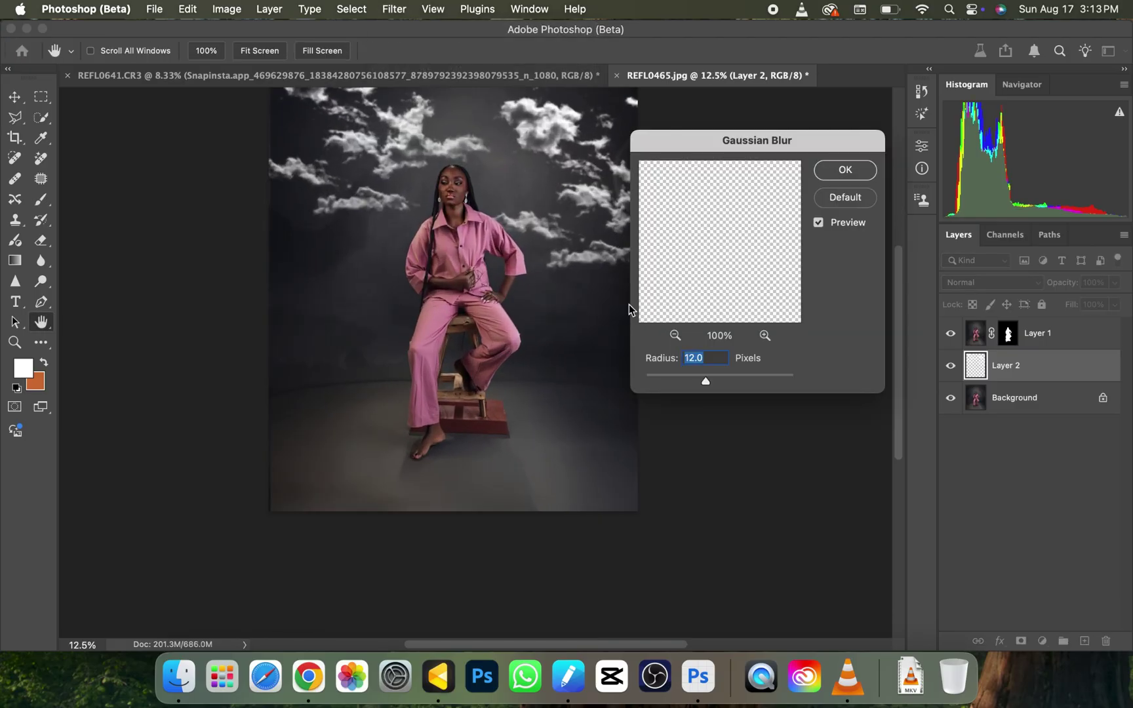
{"action": "key", "text": "super+equal"}
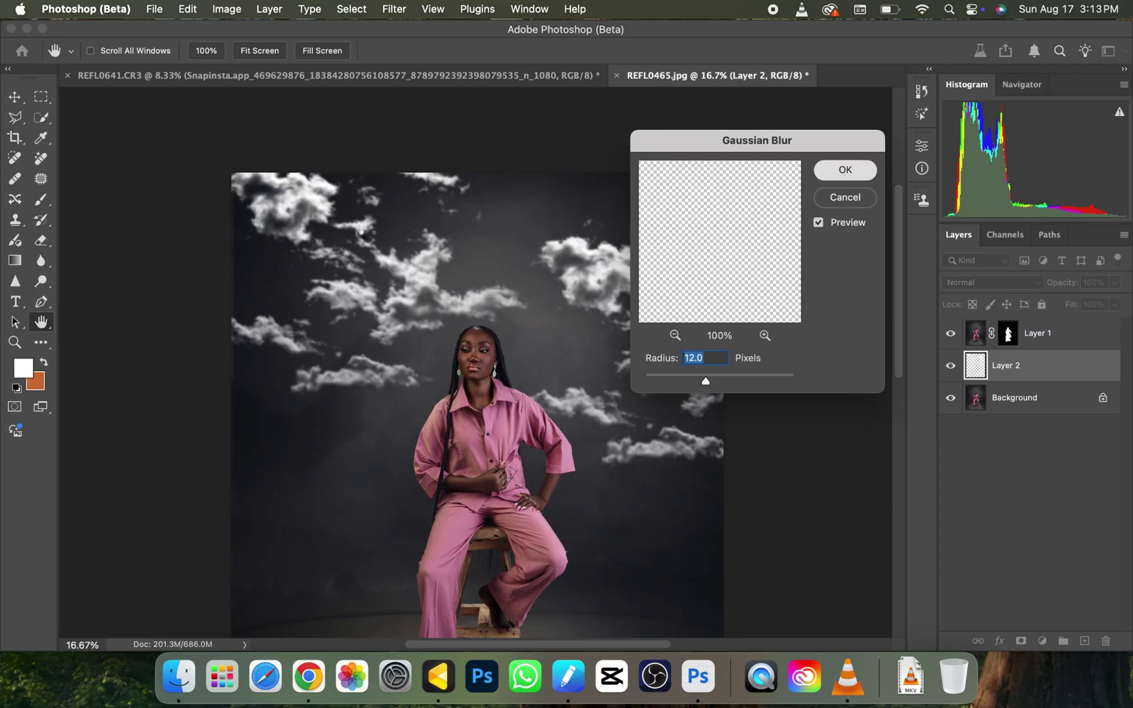
{"action": "key", "text": "Return"}
{"action": "key", "text": "b"}
{"action": "key", "text": "super+minus"}
{"action": "key", "text": "super+minus"}
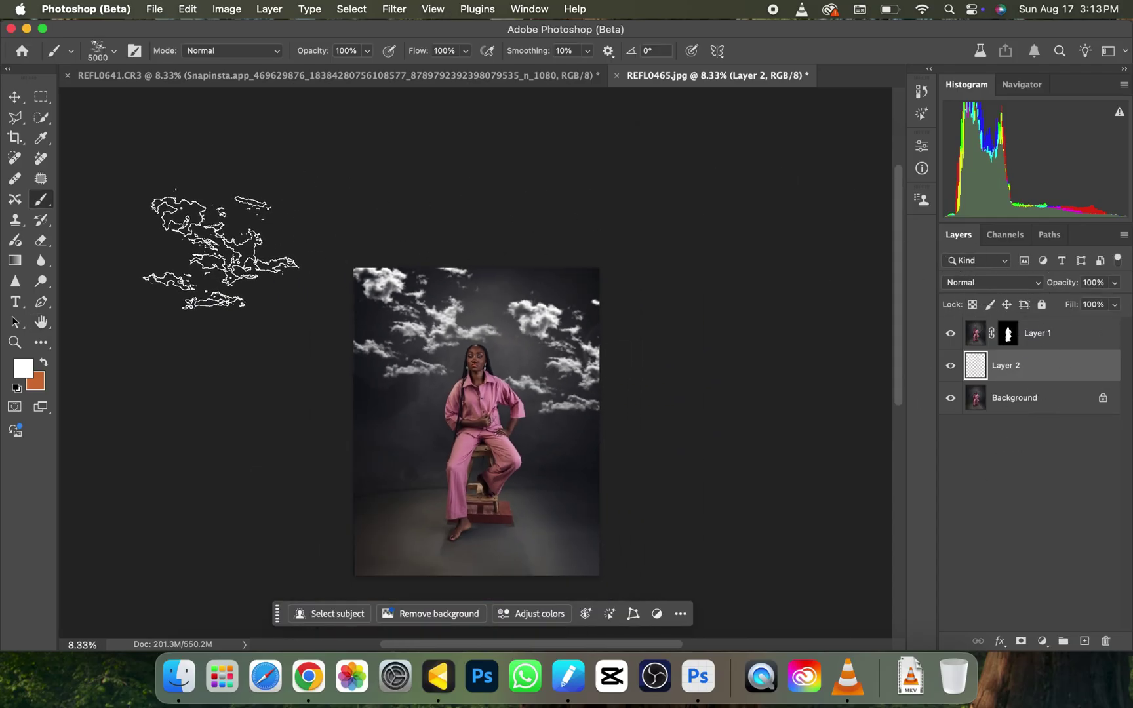
{"action": "left_click", "coordinate": [114, 51]}
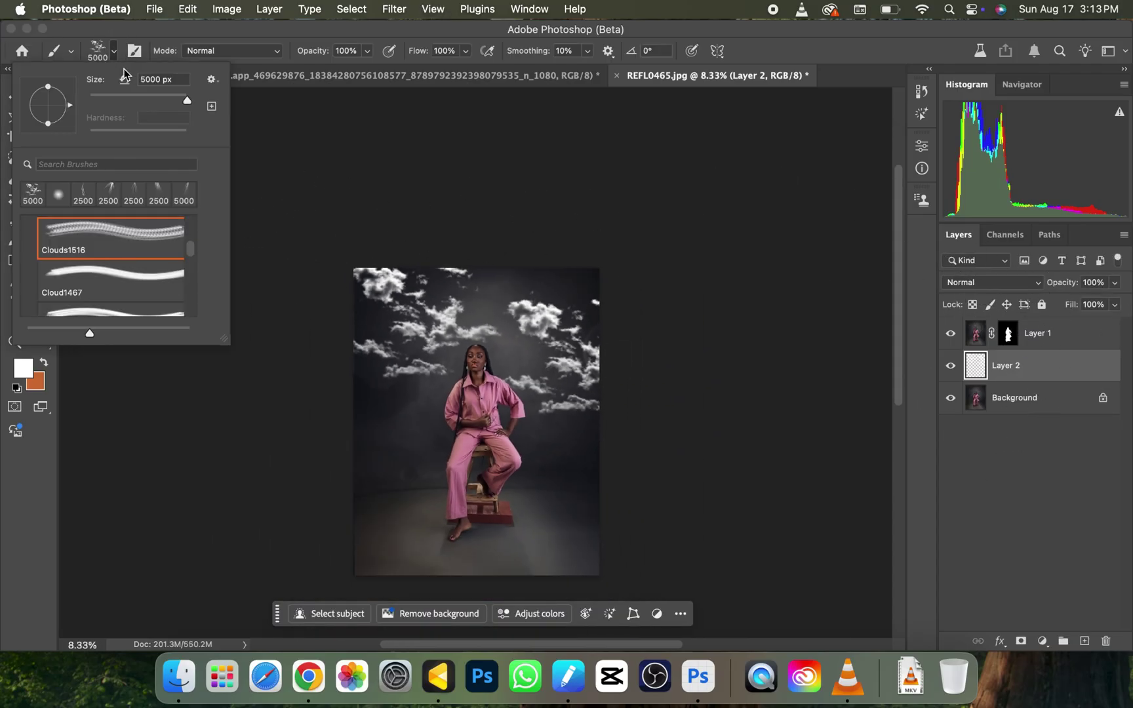
{"action": "left_click", "coordinate": [154, 276]}
{"action": "scroll", "coordinate": [195, 254], "scroll_direction": "down", "scroll_amount": 2}
{"action": "left_click", "coordinate": [119, 296]}
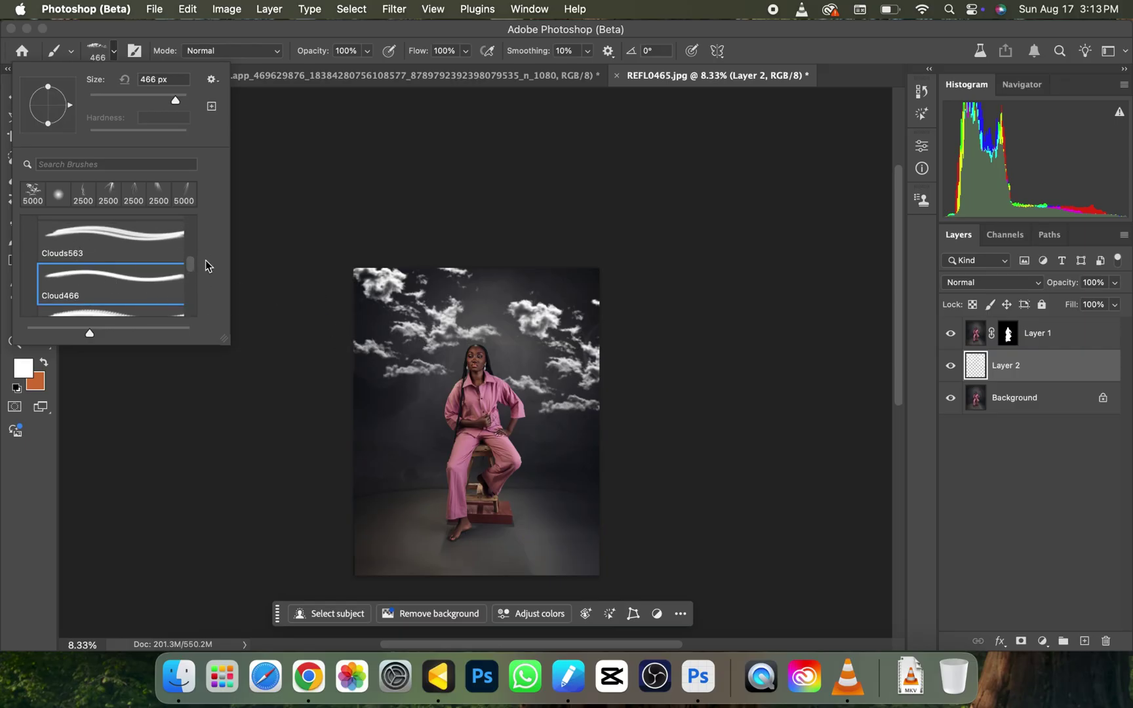
Choose the Soft Brush 8 preset from another brush folder as the smoke brush
{"action": "mouse_move", "coordinate": [190, 268]}
{"action": "left_mouse_down"}
{"action": "mouse_move", "coordinate": [196, 290]}
{"action": "mouse_move", "coordinate": [183, 251]}
{"action": "left_mouse_up"}
{"action": "scroll", "coordinate": [182, 255], "scroll_direction": "up", "scroll_amount": 5}
{"action": "left_click", "coordinate": [27, 304]}
{"action": "left_click", "coordinate": [29, 282]}
{"action": "scroll", "coordinate": [190, 249], "scroll_direction": "down", "scroll_amount": 3}
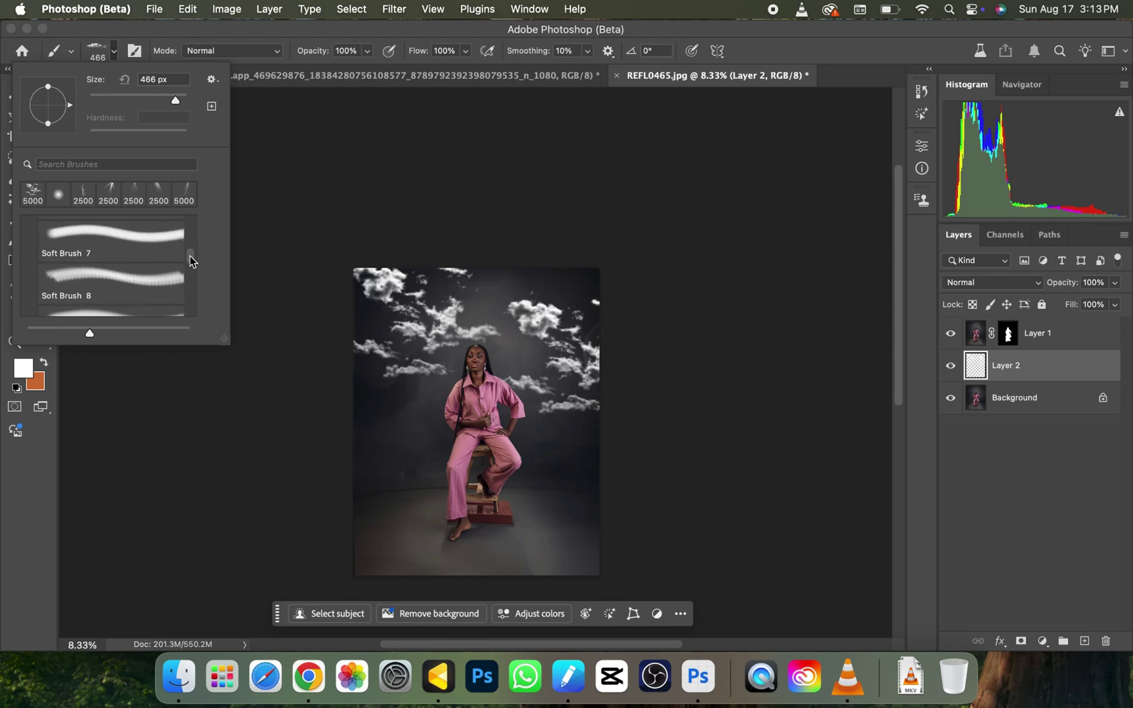
{"action": "left_click", "coordinate": [133, 274]}
Try painting a white smoke puff beside the woman's legs with the 2500 px brush
{"action": "left_click_drag", "start_coordinate": [384, 436], "coordinate": [436, 482]}
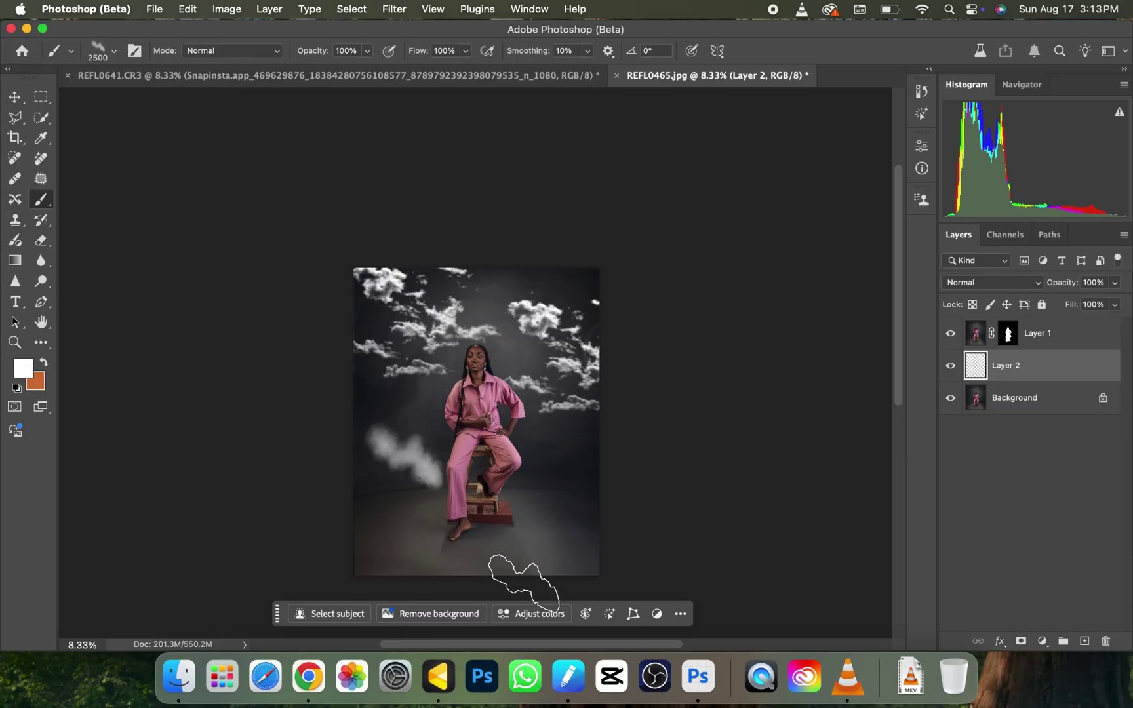
{"action": "key", "text": "super+equal"}
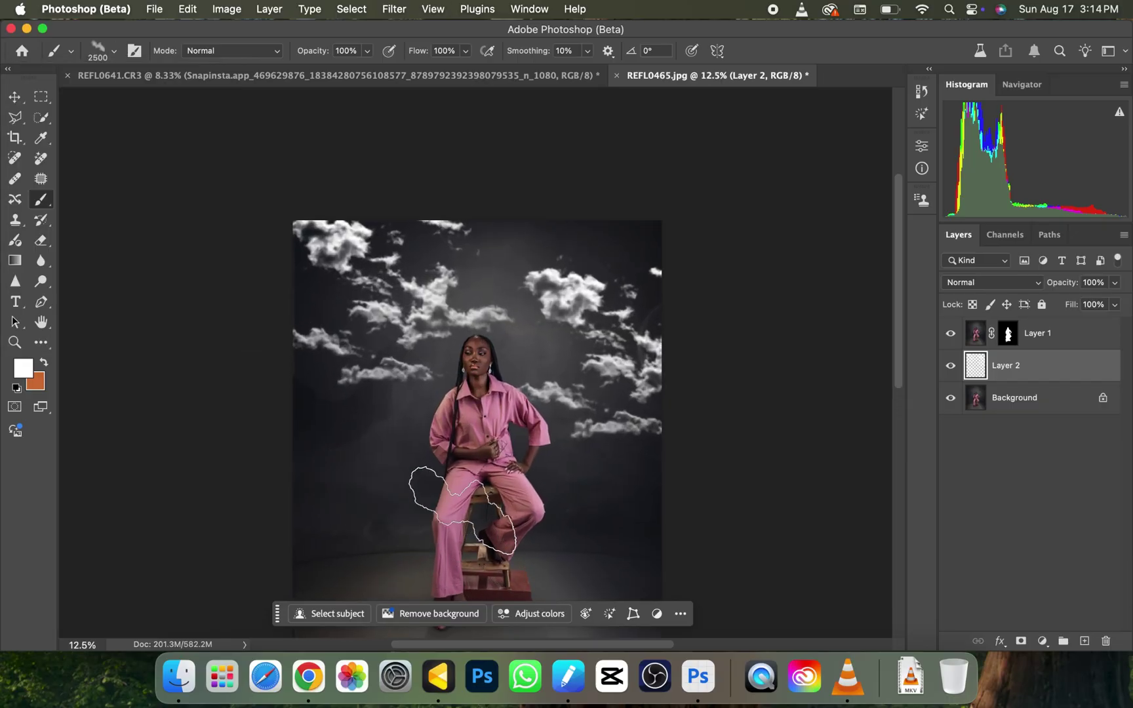
{"action": "key", "text": "super+minus"}
{"action": "key", "text": "super+minus"}
{"action": "key", "text": "super+minus"}
Stamp white smoke around the woman's feet on a new layer above the clouds, using a 5000 px brush size
{"action": "left_click", "coordinate": [114, 56]}
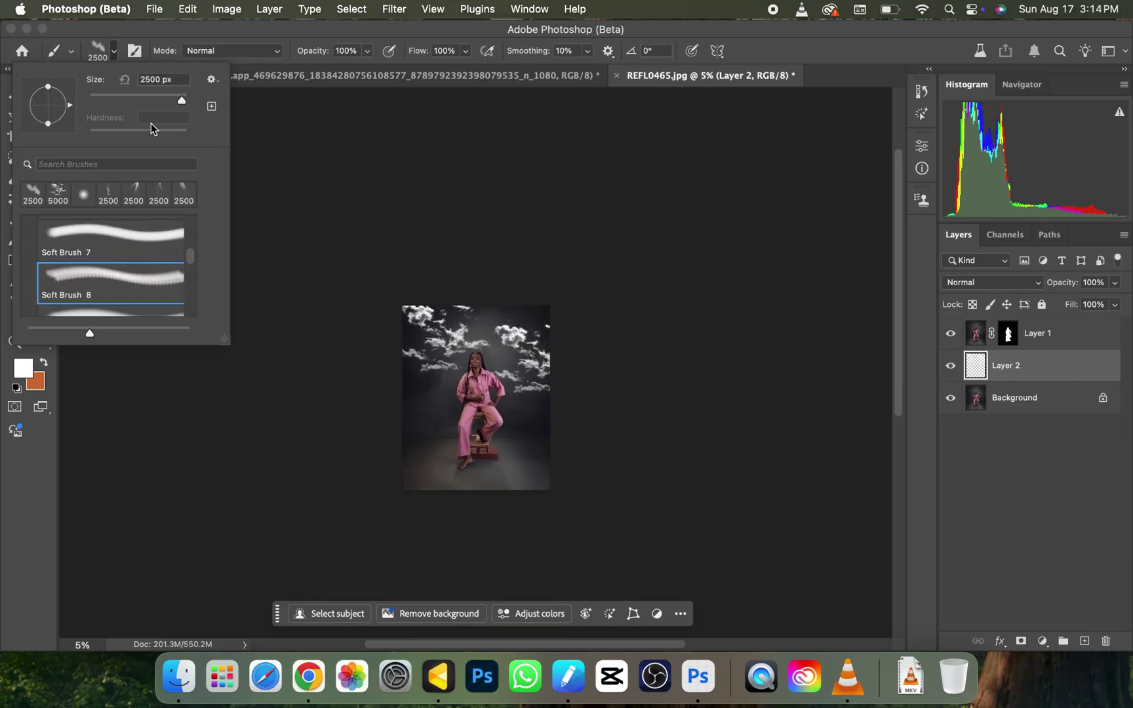
{"action": "left_click_drag", "start_coordinate": [186, 103], "coordinate": [202, 103]}
{"action": "left_click", "coordinate": [254, 138]}
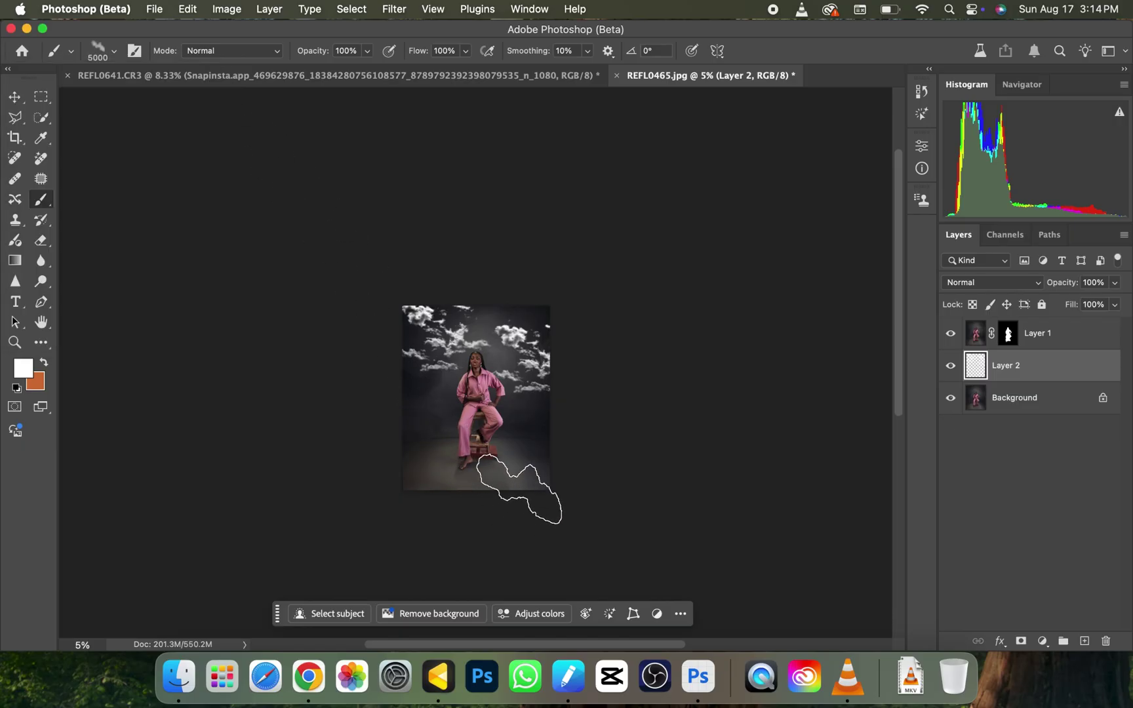
{"action": "left_click", "coordinate": [1085, 644]}
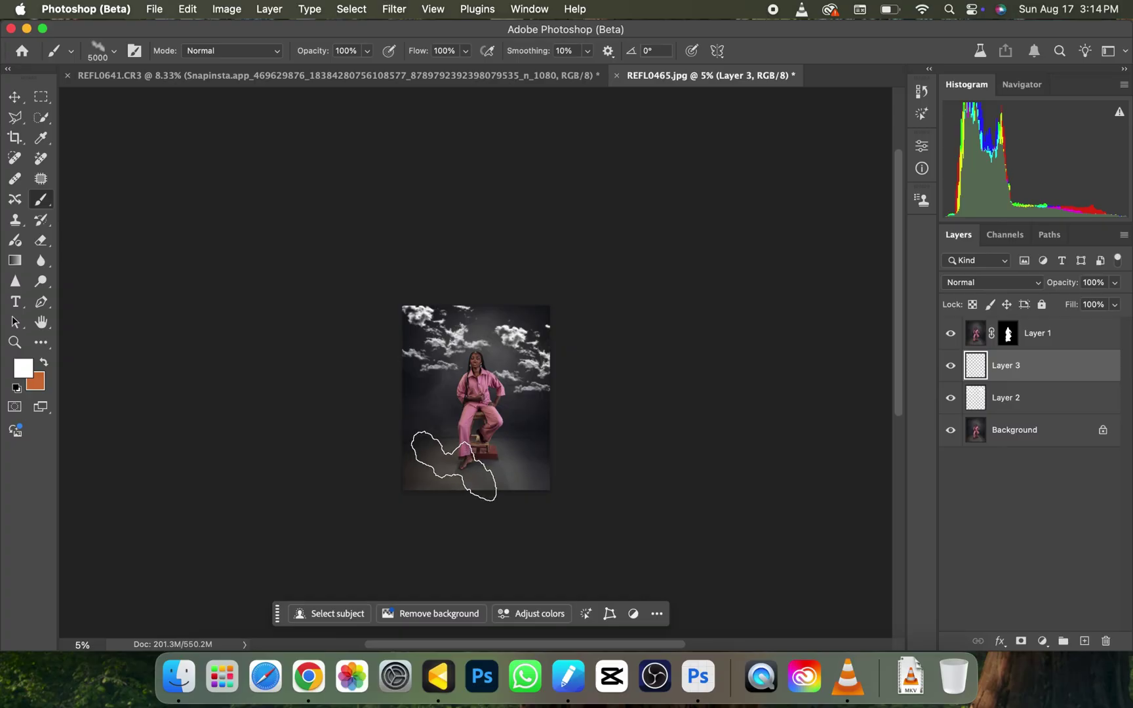
{"action": "left_click", "coordinate": [453, 467]}
Move the smoke layer above the masked subject layer so the smoke lies in front of her feet
{"action": "key", "text": "super+equal"}
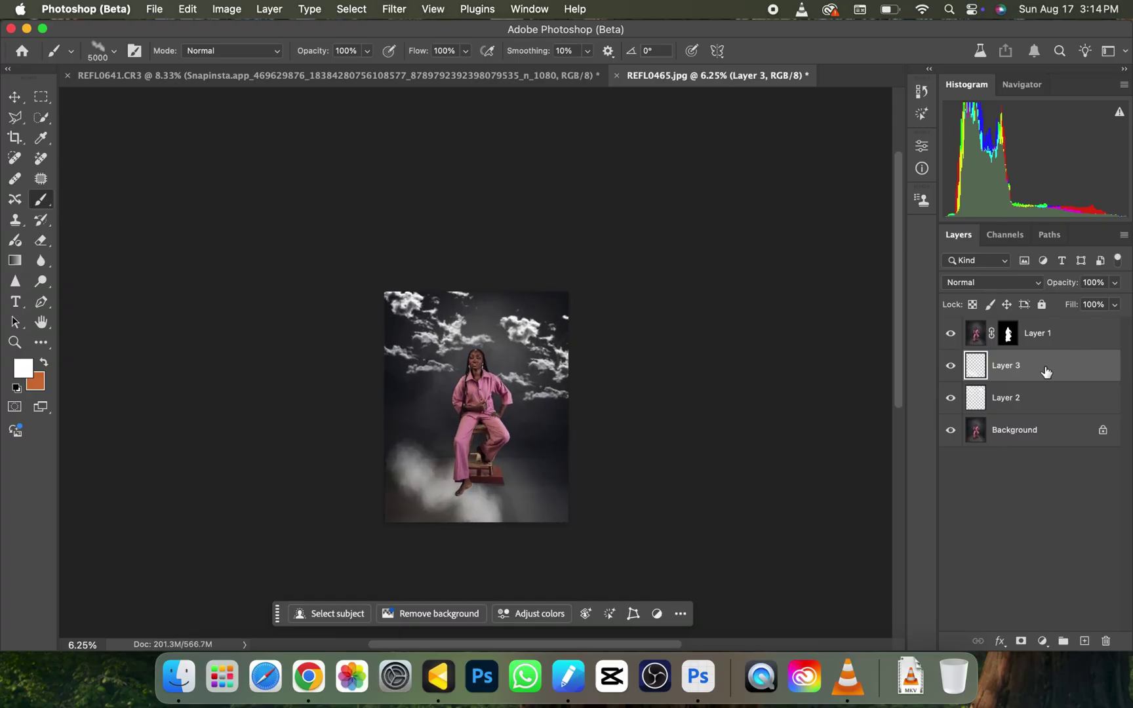
{"action": "left_click_drag", "start_coordinate": [1045, 373], "coordinate": [1042, 321]}
{"action": "key", "text": "super+equal"}
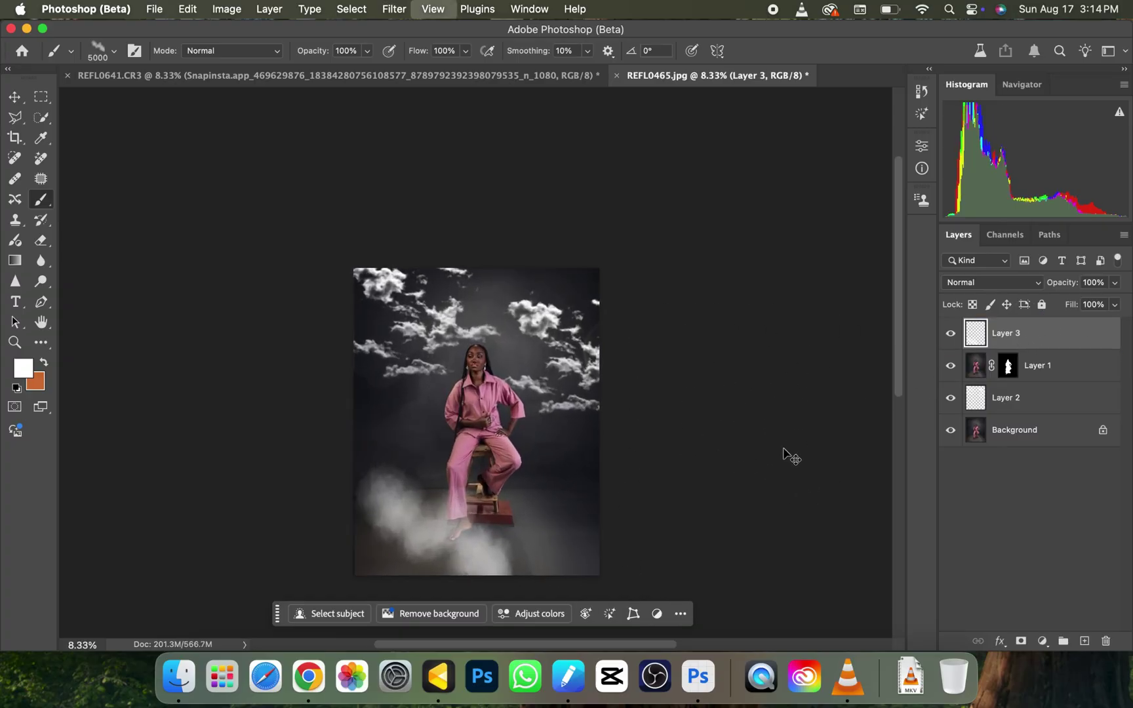
Enlarge the smoke with Free Transform and reposition it across the full width of the floor
{"action": "key", "text": "super+minus"}
{"action": "key", "text": "super+minus"}
{"action": "key", "text": "super+t"}
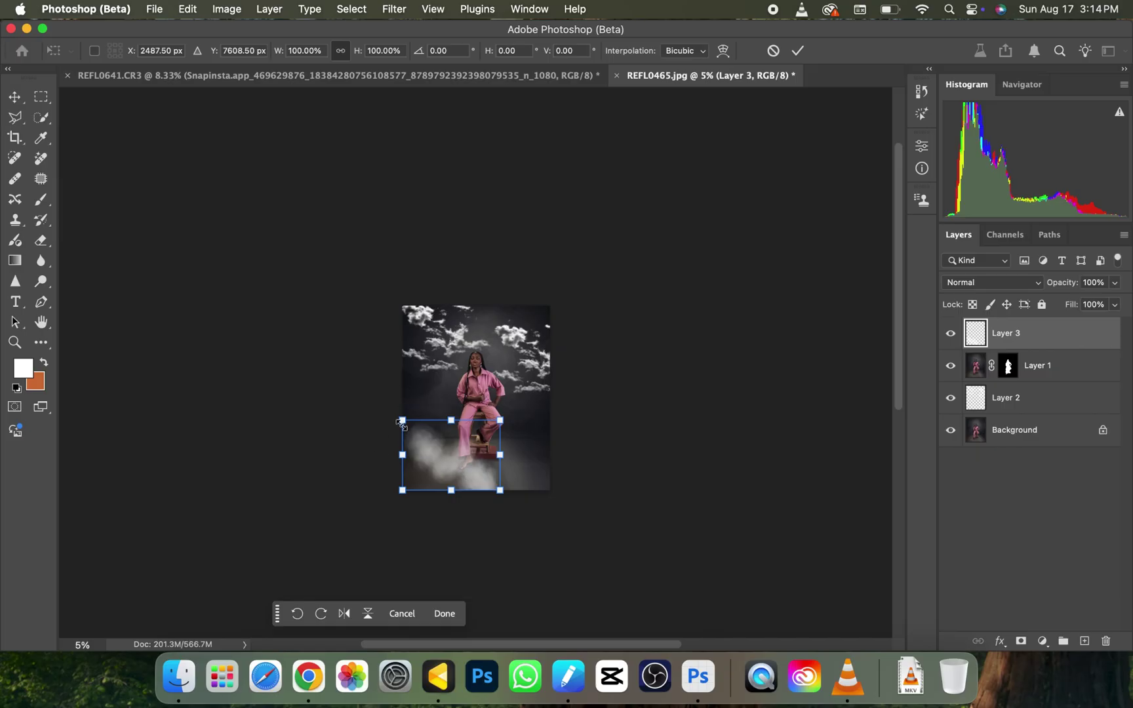
{"action": "left_click_drag", "start_coordinate": [401, 423], "coordinate": [324, 400]}
{"action": "left_click_drag", "start_coordinate": [471, 458], "coordinate": [514, 510]}
{"action": "key", "text": "b"}
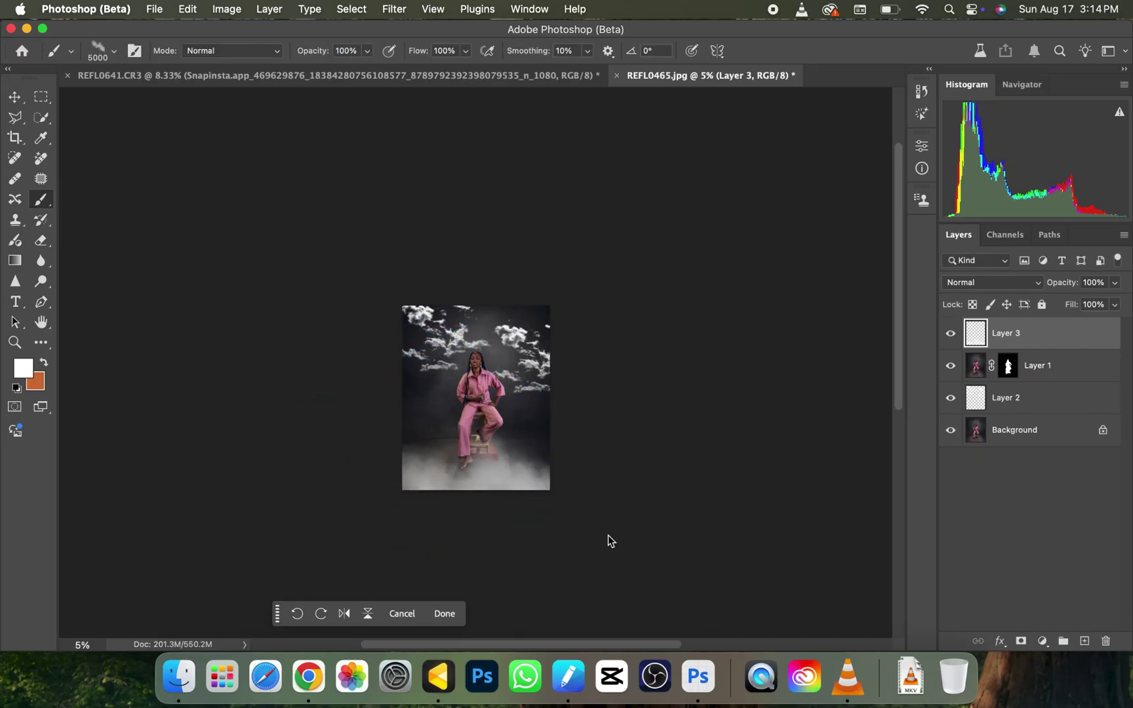
{"action": "key", "text": "super+equal"}
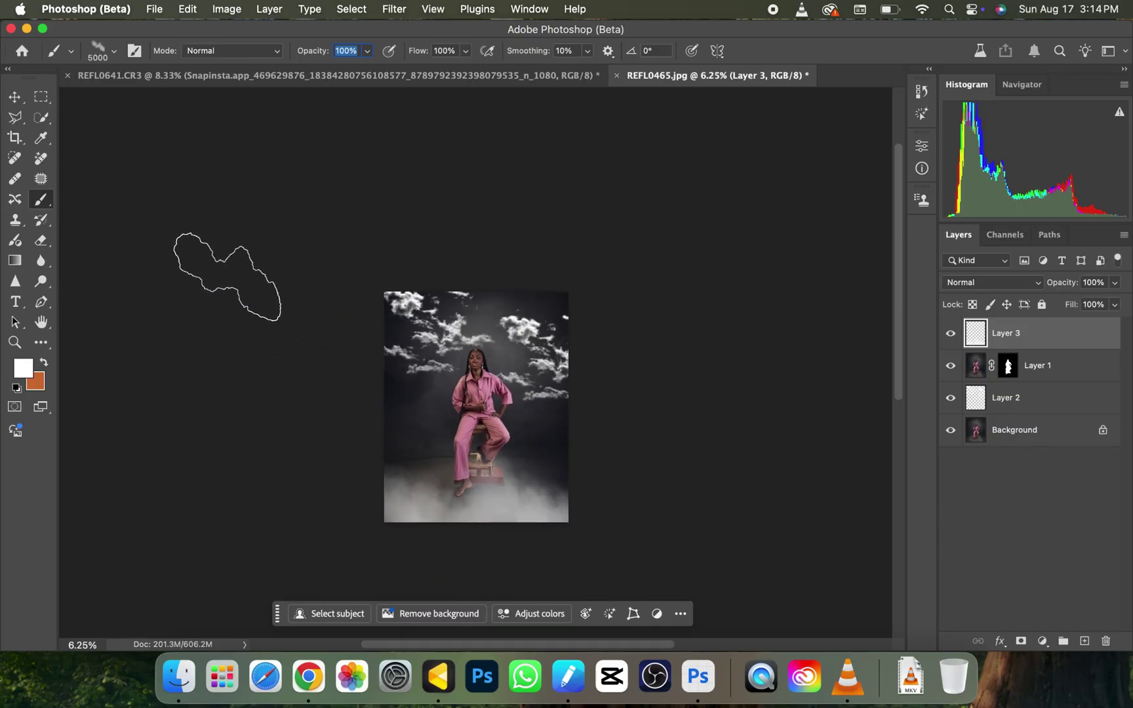
Add a new layer above the smoke layer and choose the Moon 2 brush from the 20 Moon Brushes set
{"action": "left_click", "coordinate": [1085, 641]}
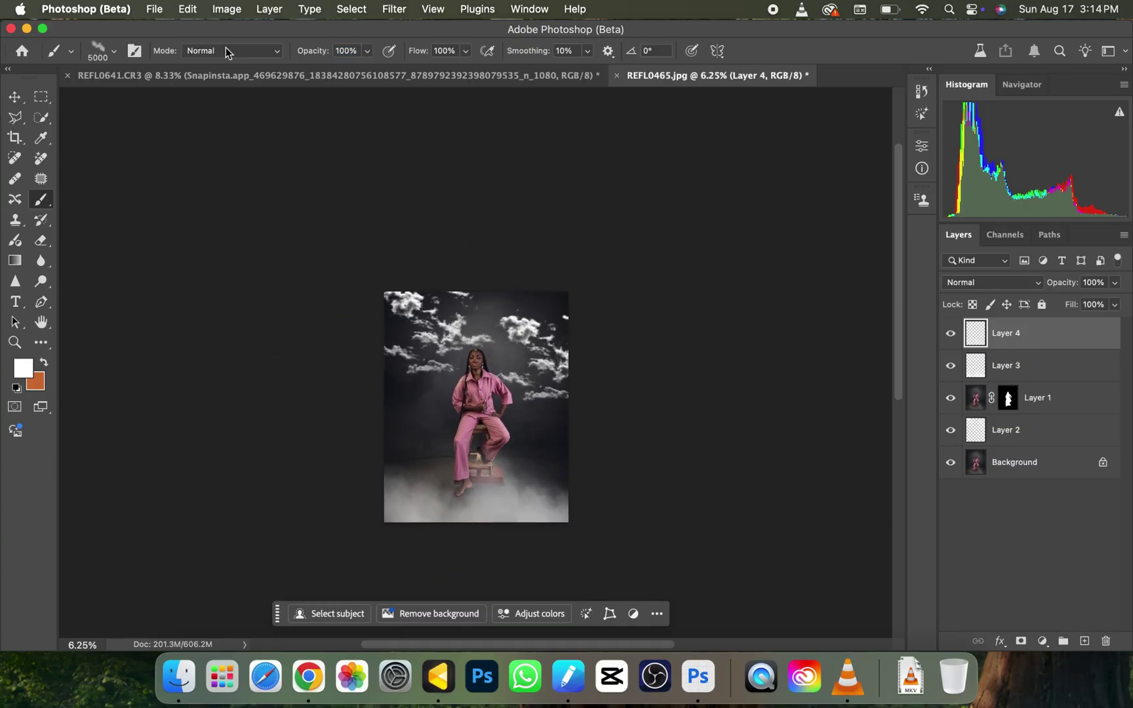
{"action": "left_click", "coordinate": [98, 50]}
{"action": "left_click_drag", "start_coordinate": [193, 265], "coordinate": [195, 233]}
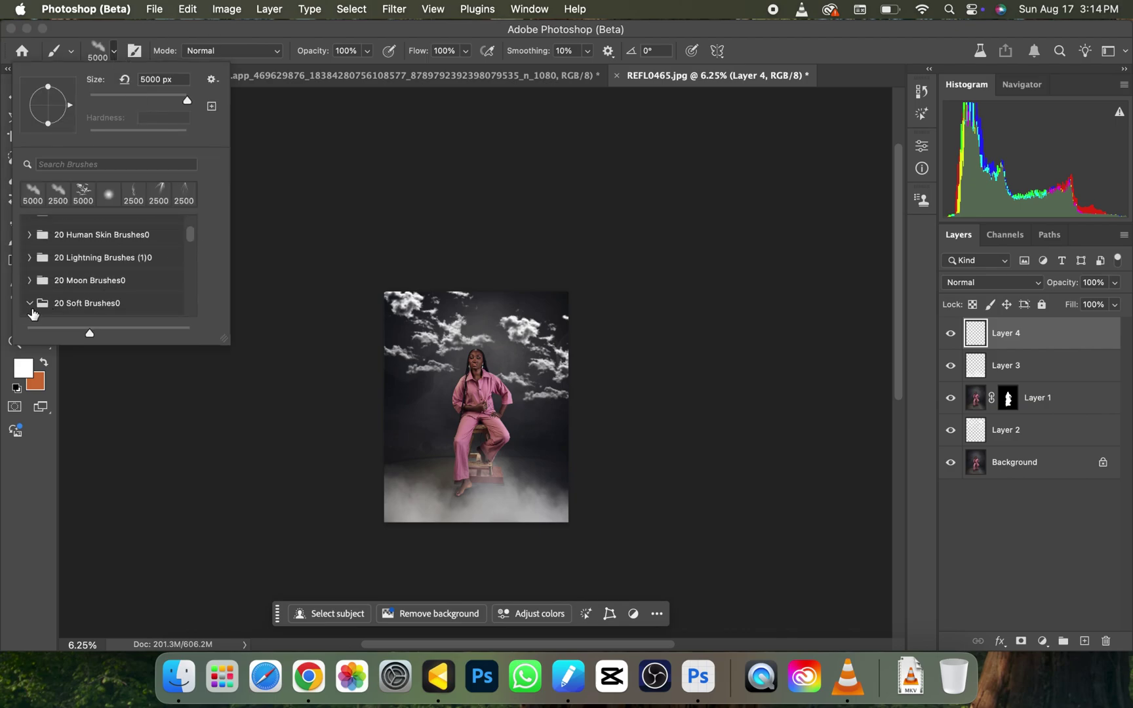
{"action": "left_click", "coordinate": [29, 280]}
{"action": "left_click_drag", "start_coordinate": [190, 236], "coordinate": [186, 246]}
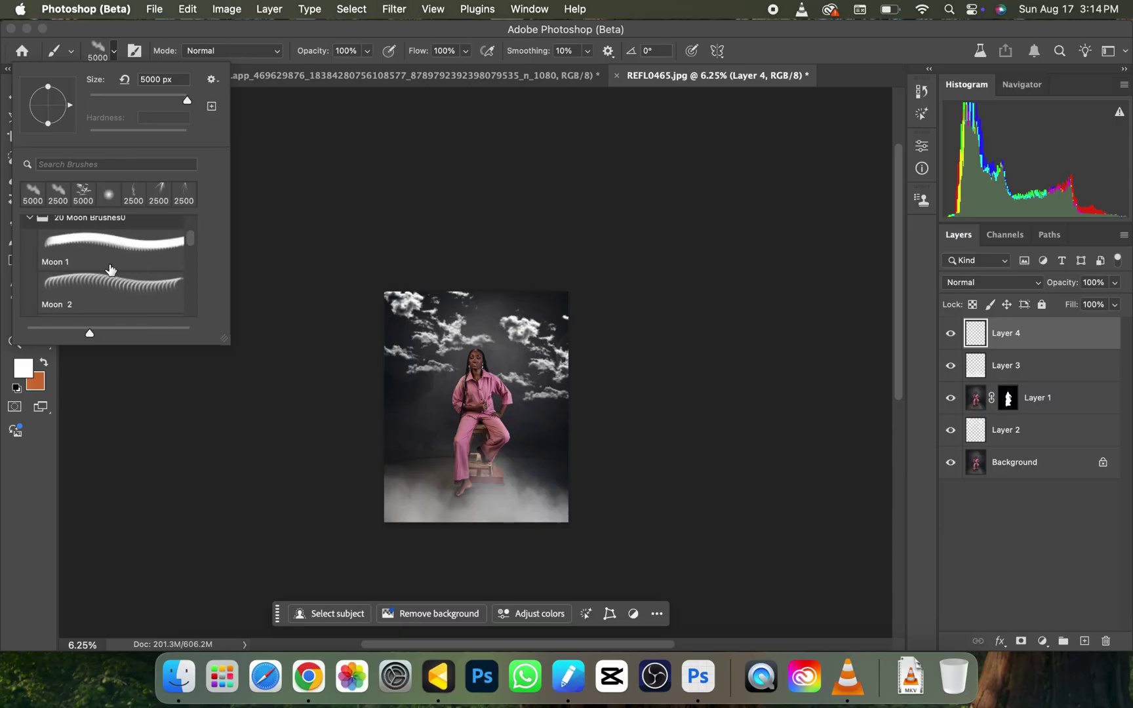
{"action": "left_click", "coordinate": [139, 299]}
Enlarge the moon brush to 5000 px and stamp a white crescent moon around the woman's head and shoulders
{"action": "left_click", "coordinate": [460, 373]}
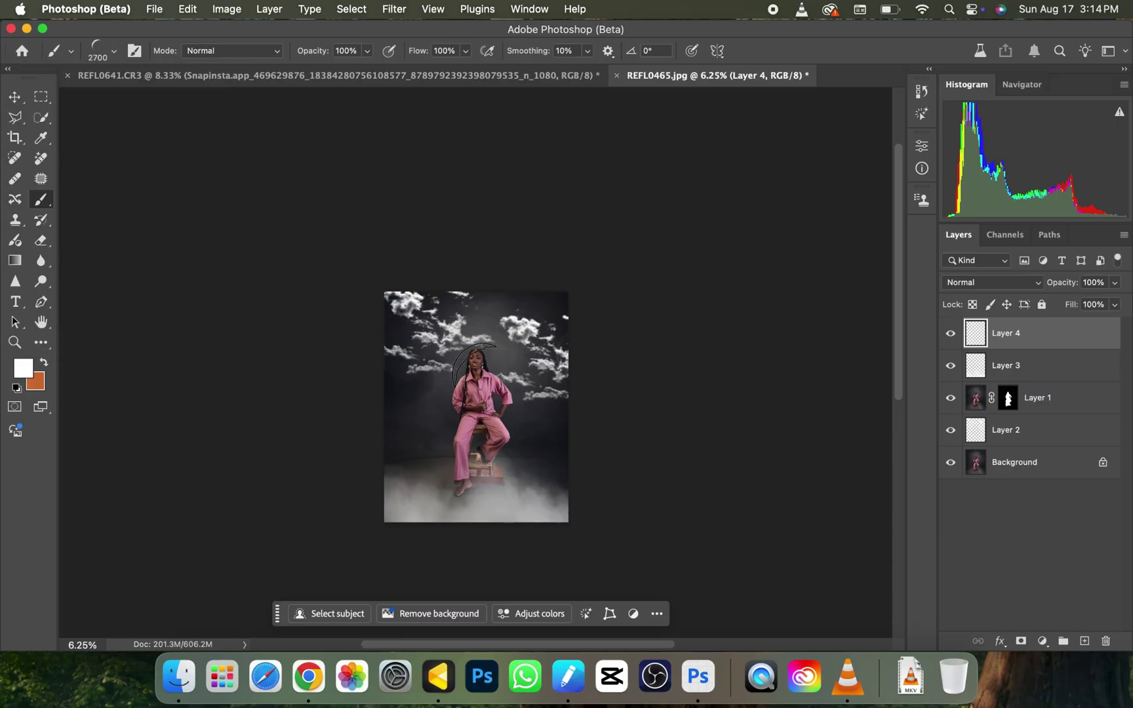
{"action": "key", "text": "bracketright"}
{"action": "key", "text": "bracketright"}
{"action": "key", "text": "bracketright"}
{"action": "key", "text": "bracketright"}
{"action": "key", "text": "bracketright"}
{"action": "key", "text": "bracketright"}
{"action": "key", "text": "bracketright"}
{"action": "key", "text": "bracketright"}
{"action": "key", "text": "bracketright"}
{"action": "key", "text": "bracketright"}
{"action": "key", "text": "bracketright"}
{"action": "left_click", "coordinate": [485, 380]}
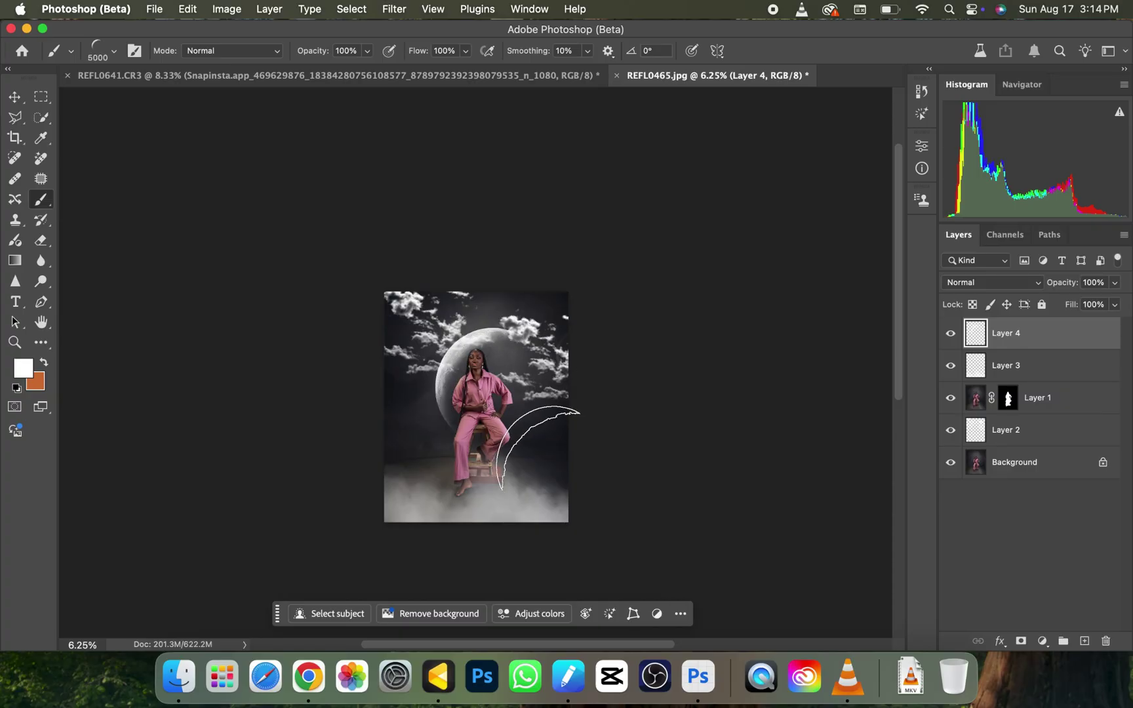
Hide the smoke layer and the cloud layer so only the moon shows with the woman
{"action": "key", "text": "super+equal"}
{"action": "key", "text": "super+minus"}
{"action": "key", "text": "super+minus"}
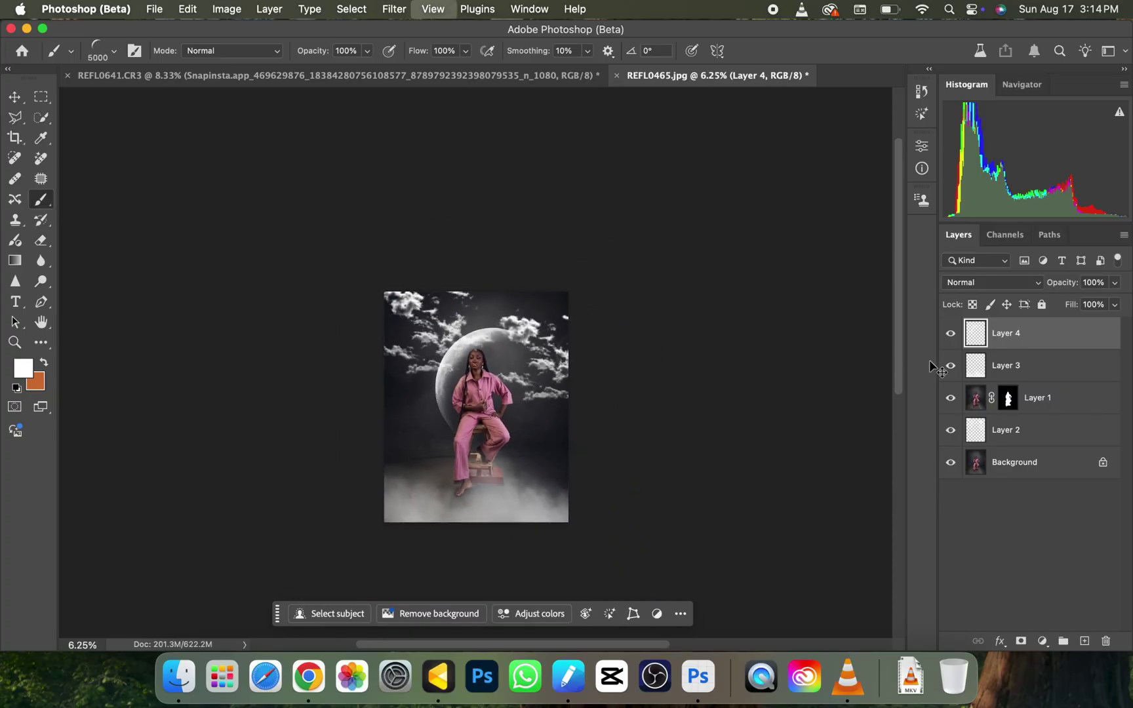
{"action": "left_click", "coordinate": [953, 368]}
{"action": "left_click", "coordinate": [952, 432]}
{"action": "key", "text": "super+equal"}
{"action": "key", "text": "super+equal"}
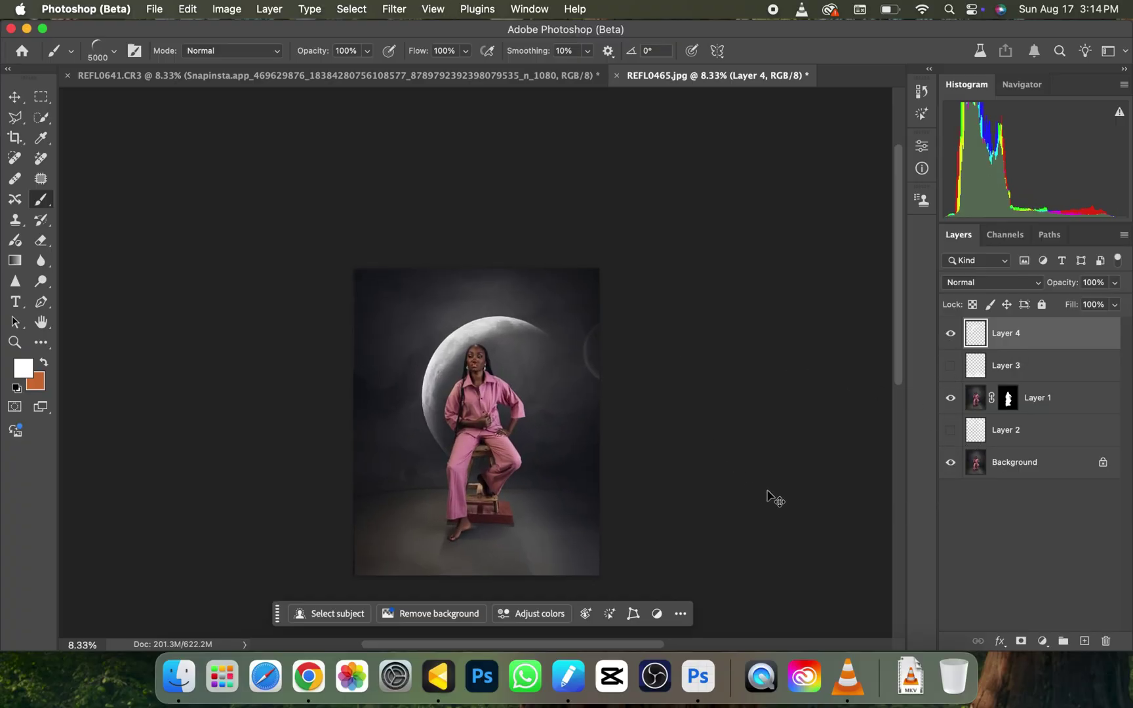
Shift the crescent moon up and to the left with Free Transform so it frames the woman's head
{"action": "key", "text": "super+t"}
{"action": "left_click_drag", "start_coordinate": [497, 398], "coordinate": [471, 380]}
{"action": "key", "text": "Return"}
{"action": "key", "text": "b"}
{"action": "key", "text": "super+minus"}
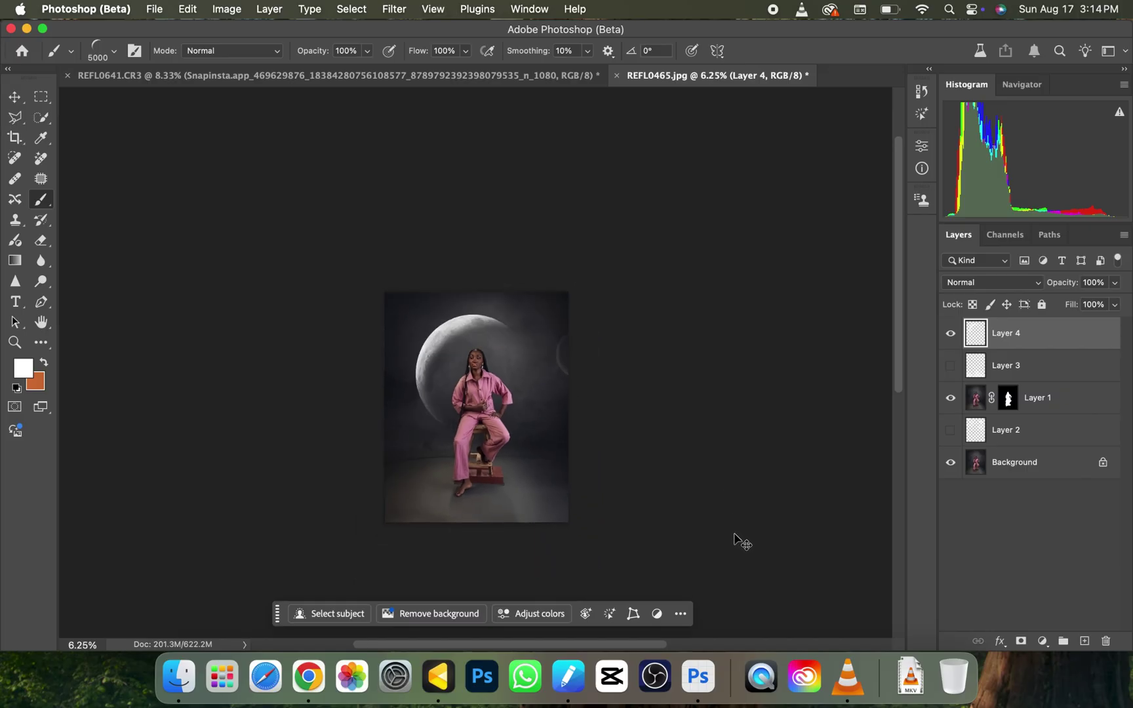
Examine the crescent moon around the woman both close up and in the full image
{"action": "key", "text": "super+equal"}
{"action": "key", "text": "super+equal"}
{"action": "key", "text": "super+equal"}
{"action": "key", "text": "super+minus"}
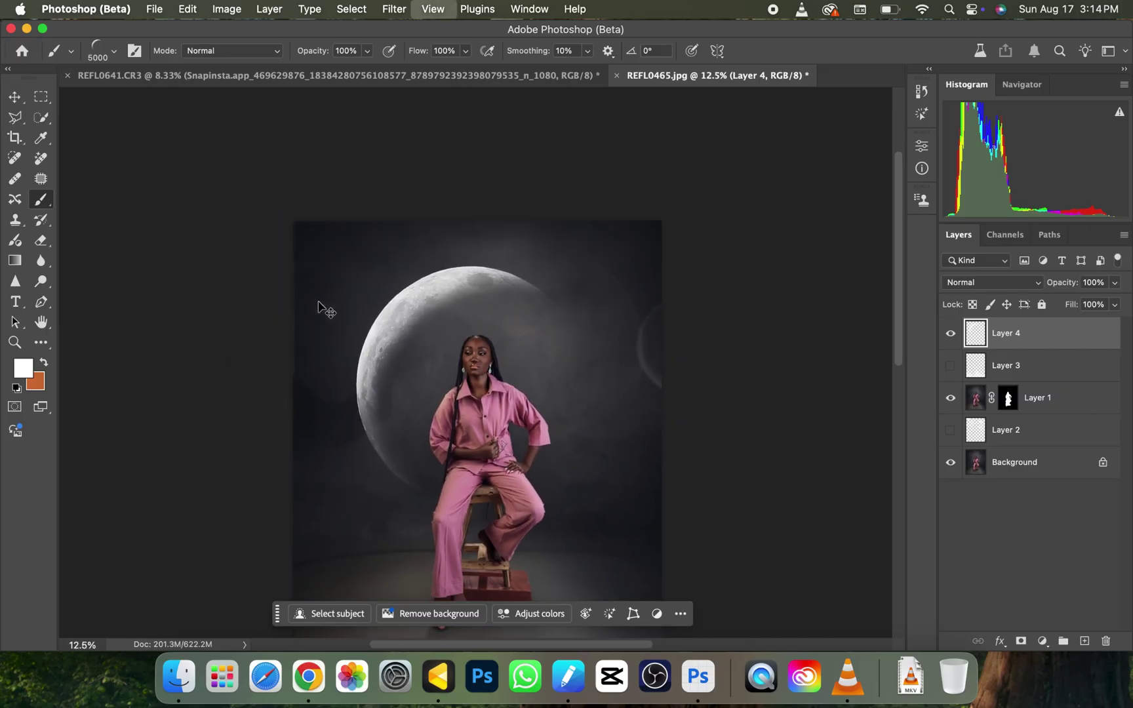
{"action": "key", "text": "super+minus"}
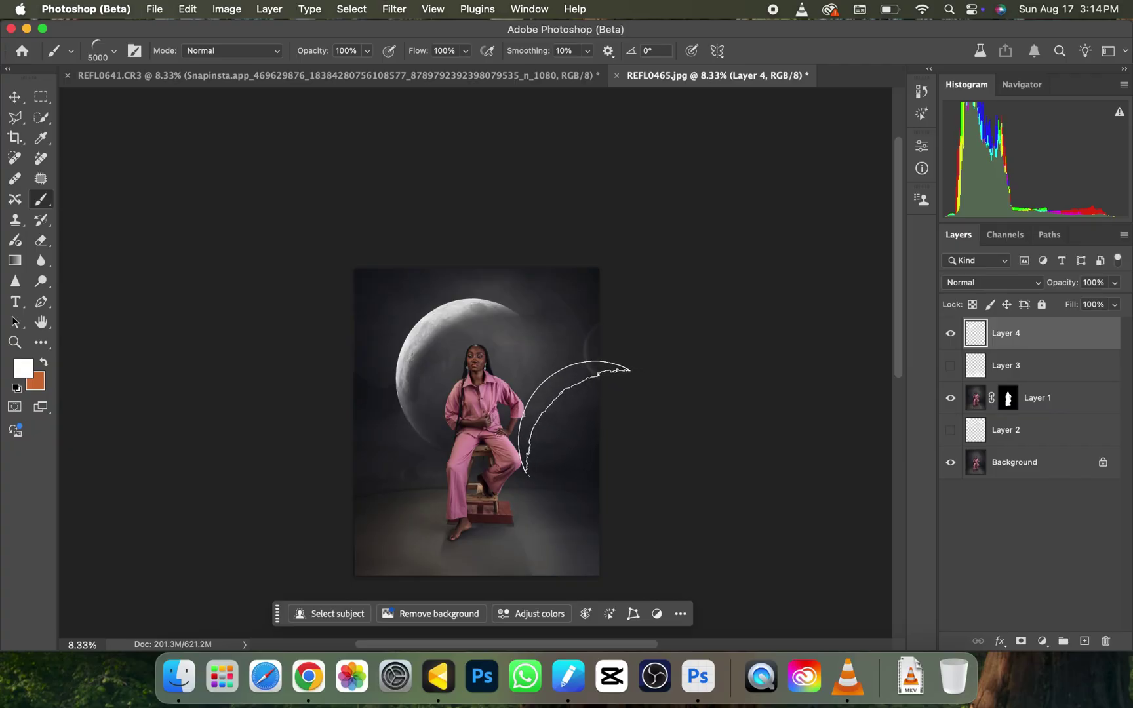
{"action": "key", "text": "super+equal"}
{"action": "key", "text": "super+equal"}
{"action": "key", "text": "super+minus"}
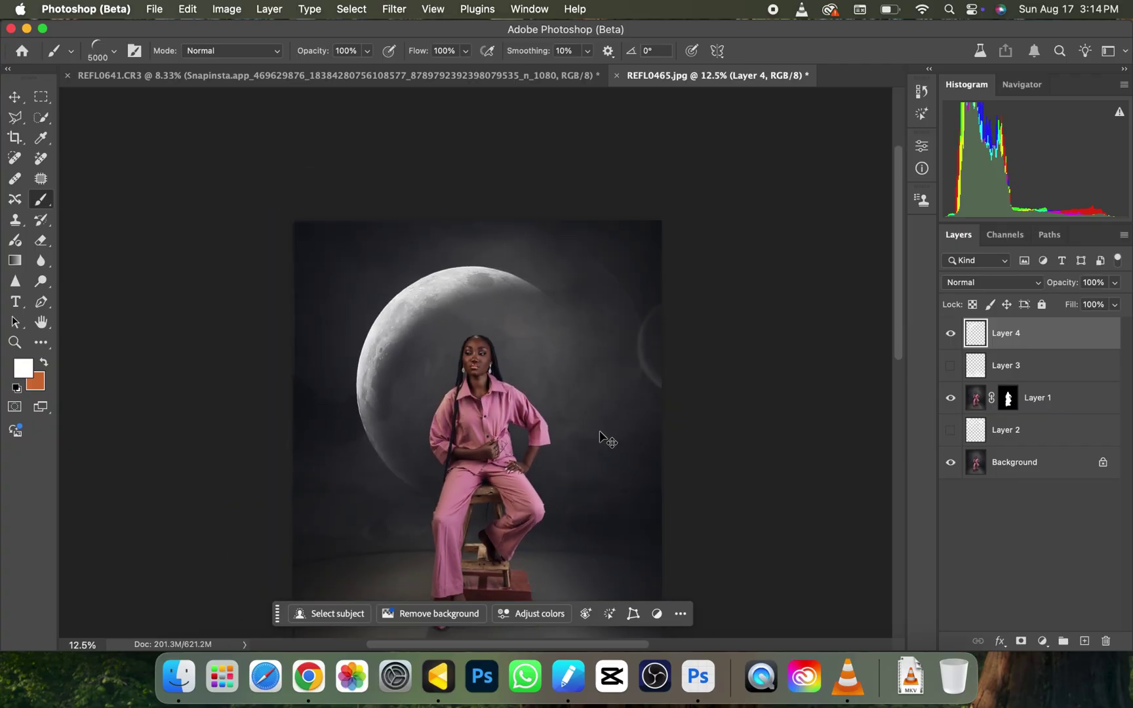
{"action": "key", "text": "super+minus"}
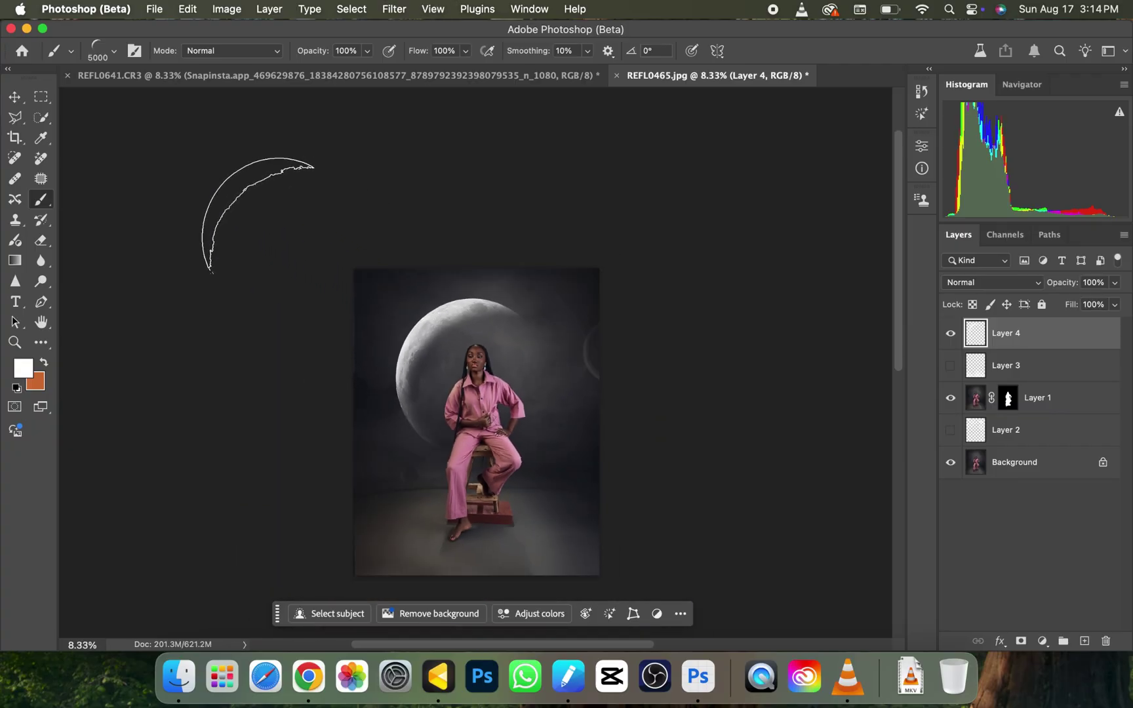
{"action": "key", "text": "super+equal"}
{"action": "key", "text": "super+equal"}
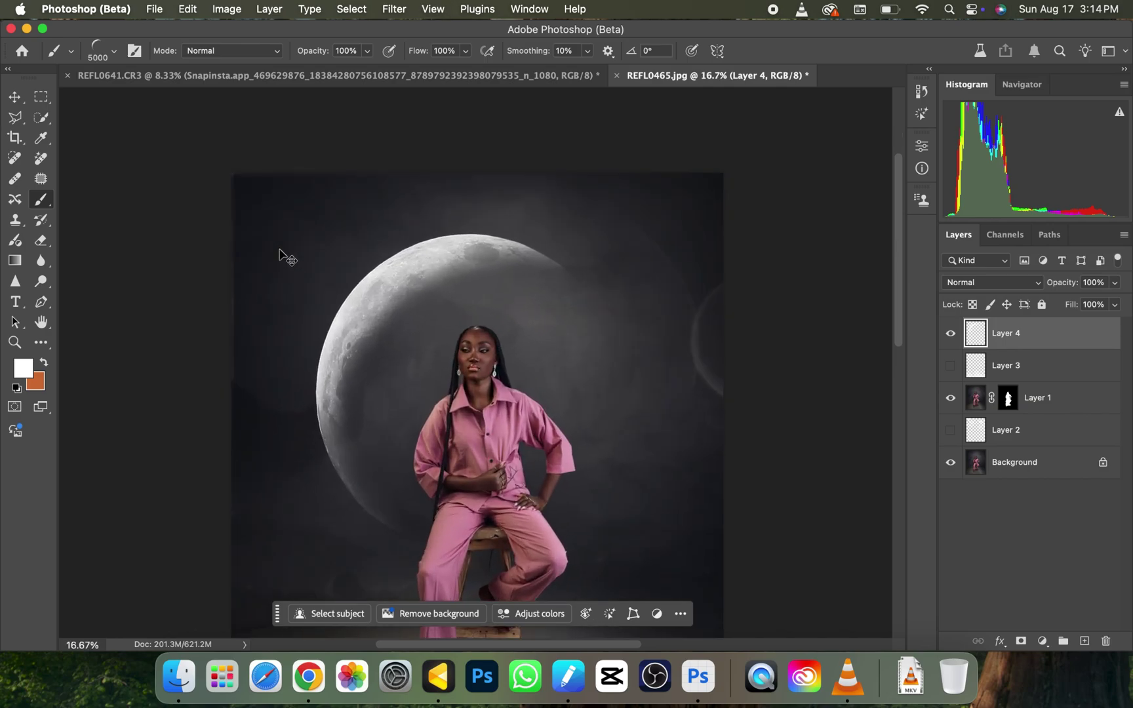
{"action": "key", "text": "super+minus"}
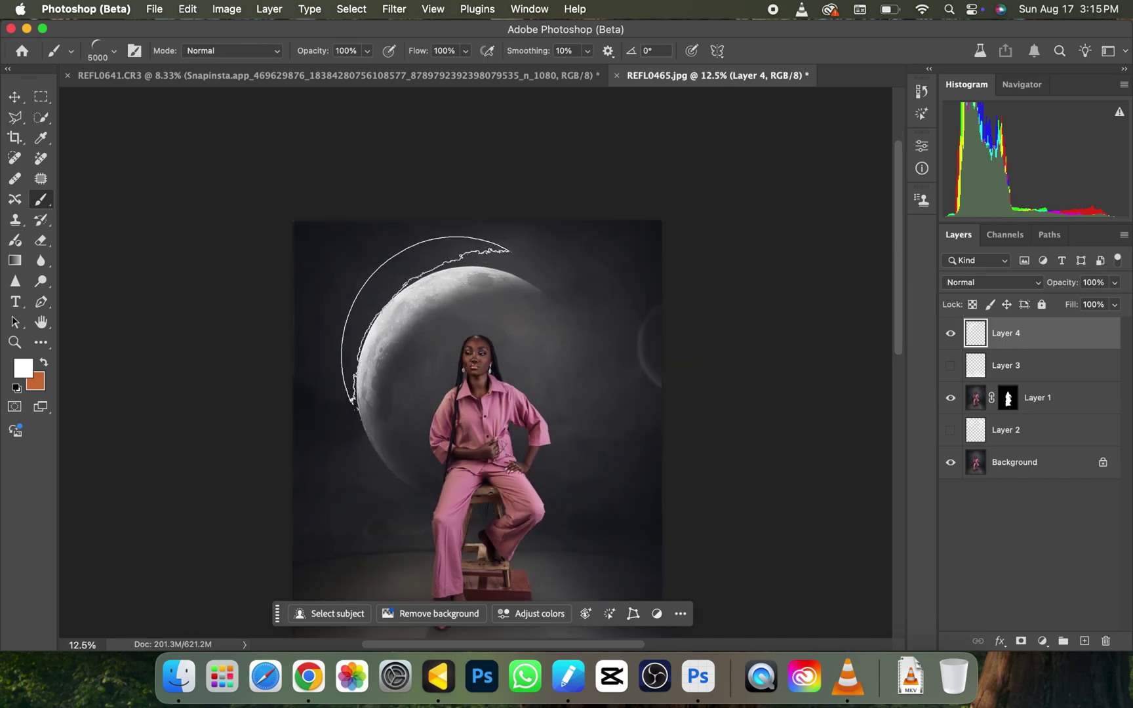
{"action": "key", "text": "super+minus"}
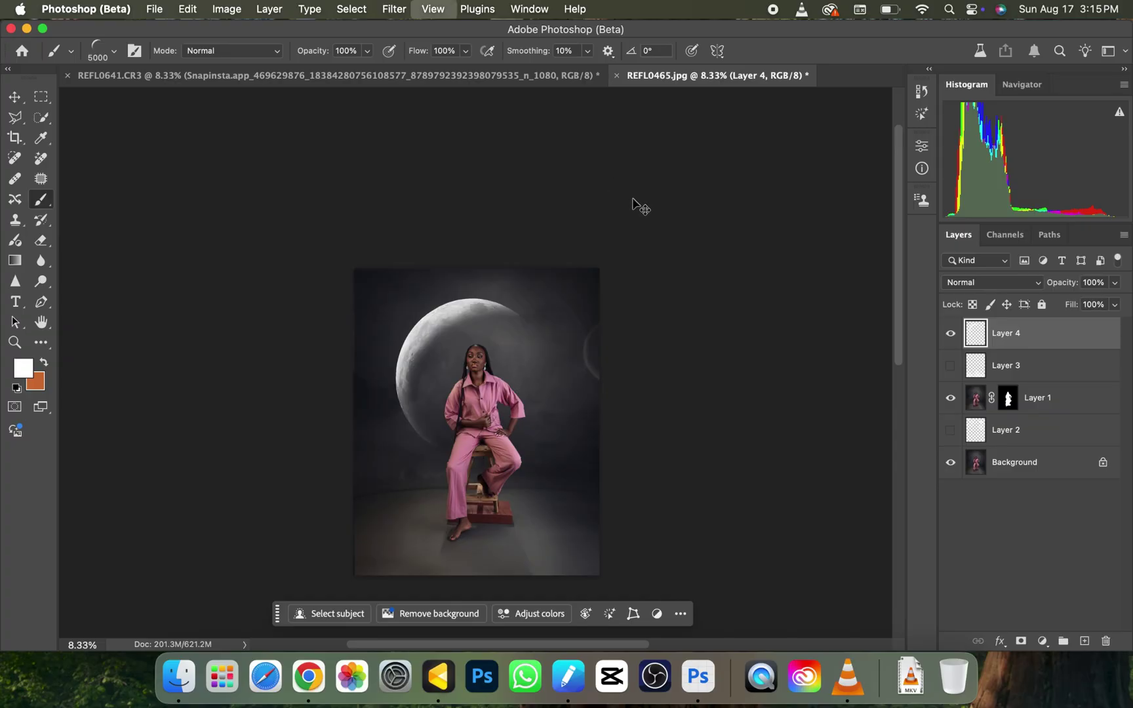
{"action": "key", "text": "super+plus"}
{"action": "key", "text": "super+plus"}
{"action": "key", "text": "super+minus"}
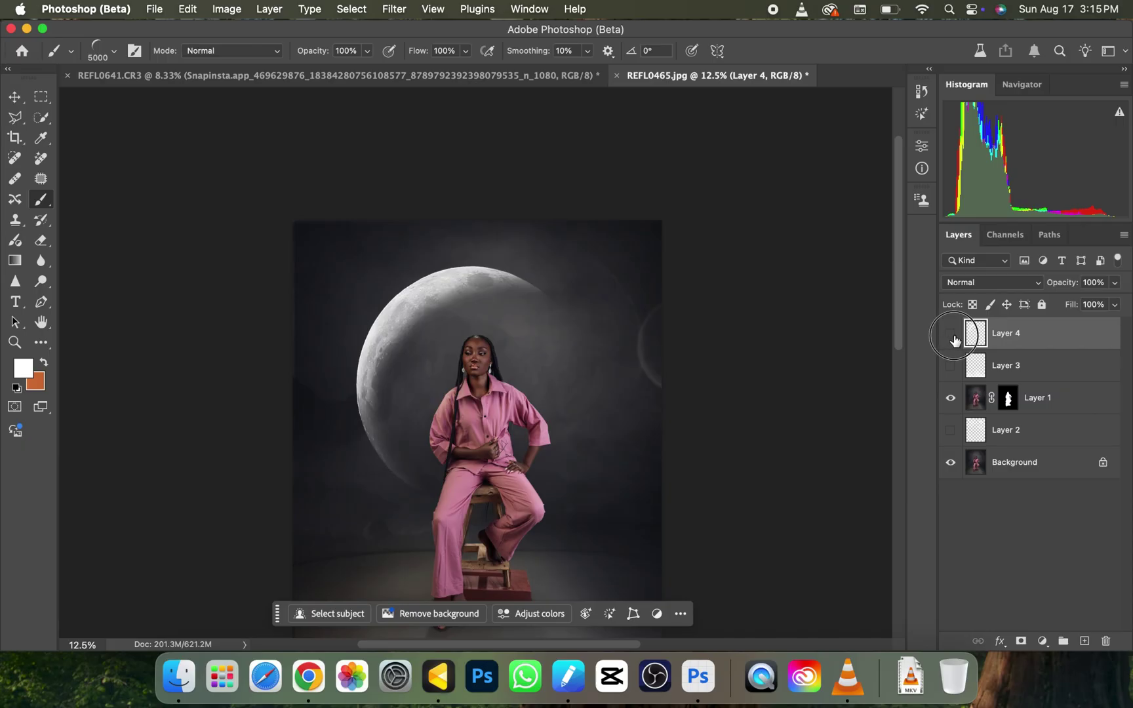
Hide the moon layer and add a new empty layer above it
{"action": "left_click", "coordinate": [952, 336]}
{"action": "left_click", "coordinate": [1083, 643]}
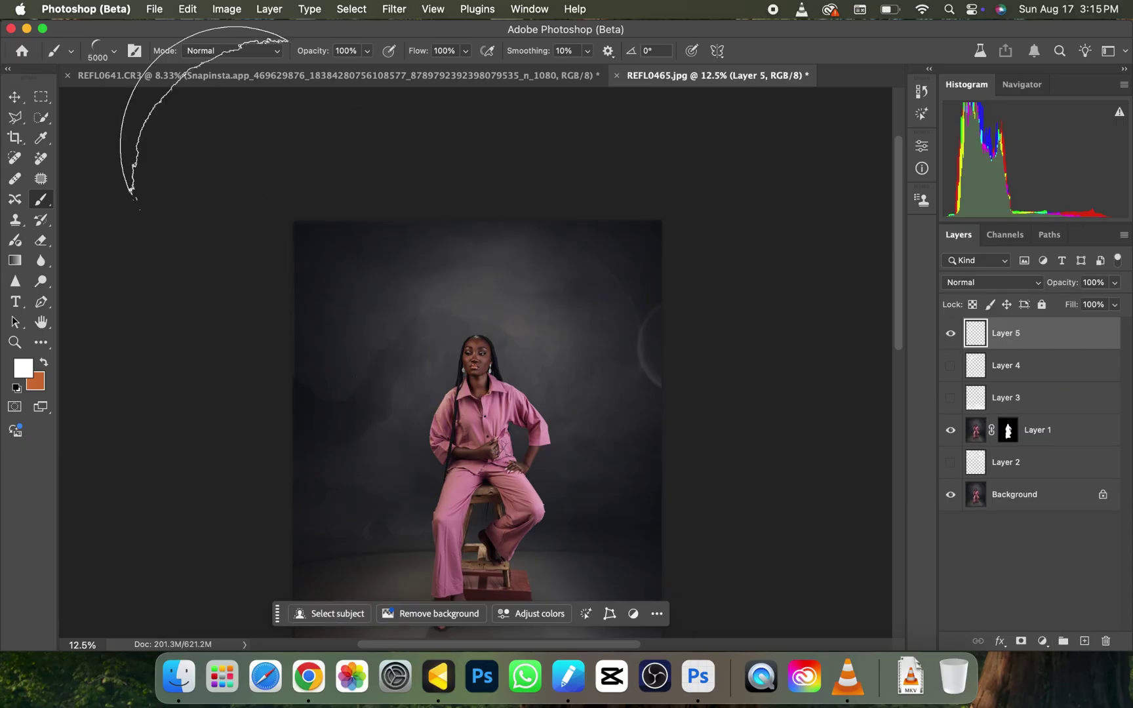
Try stamping the Moon 1 brush at 2500 px over the woman's head
{"action": "left_click", "coordinate": [113, 51]}
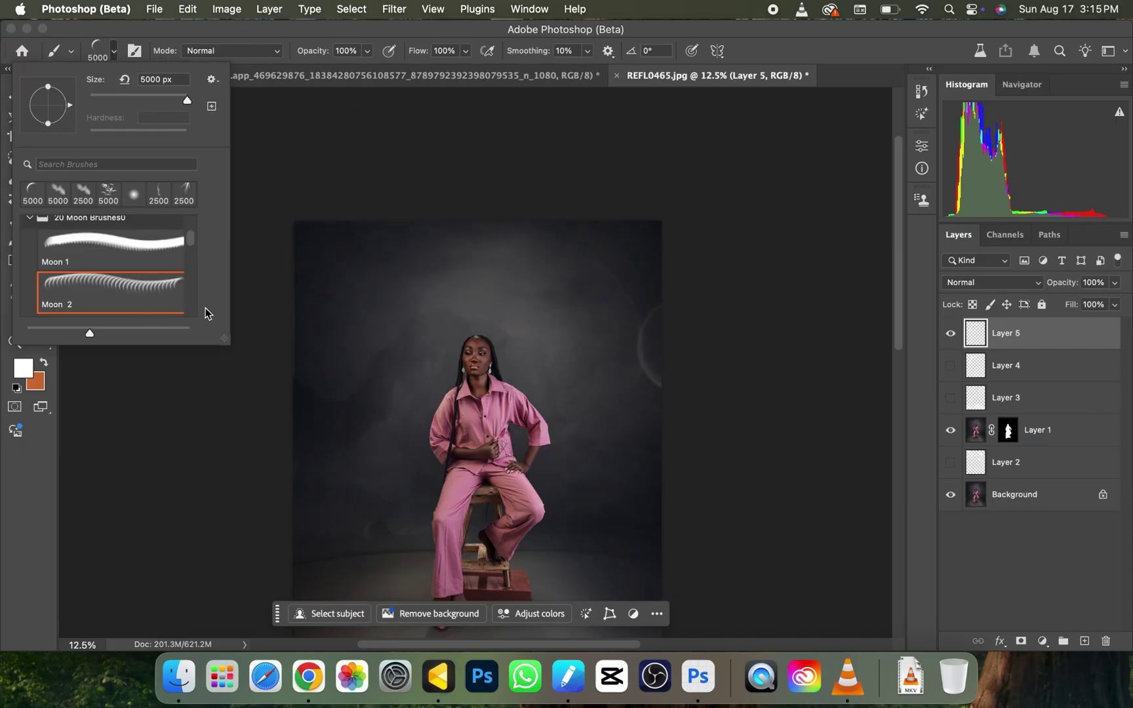
{"action": "left_click", "coordinate": [122, 252]}
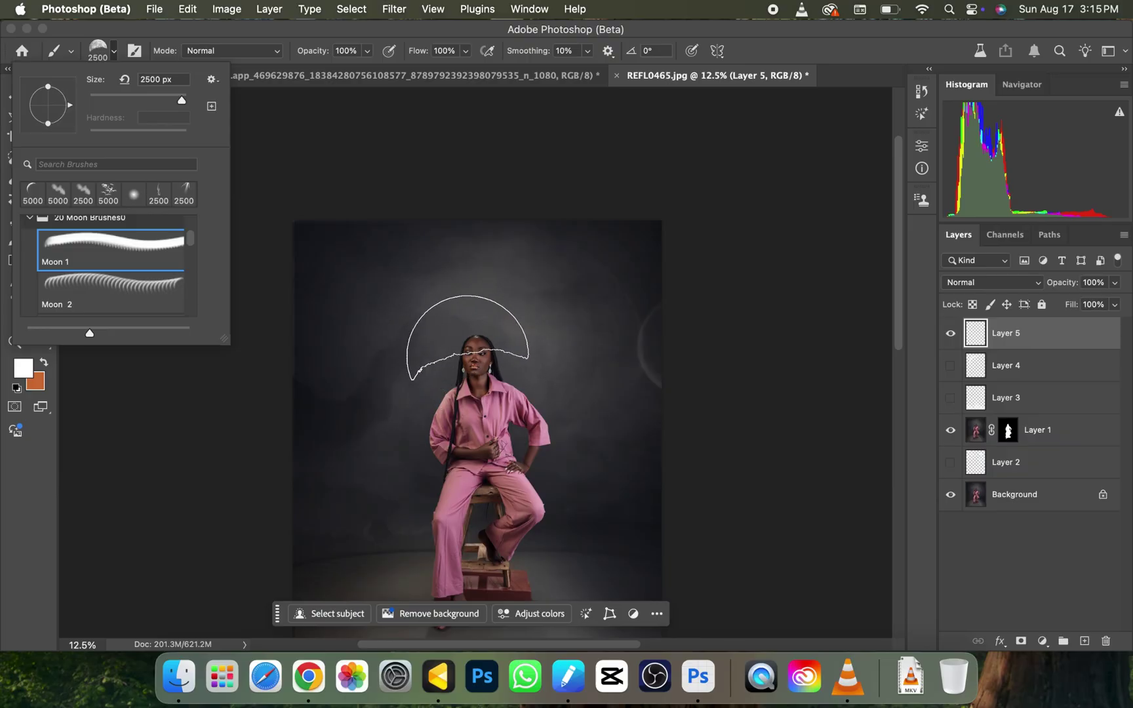
{"action": "left_click", "coordinate": [468, 340]}
{"action": "key", "text": "super+z"}
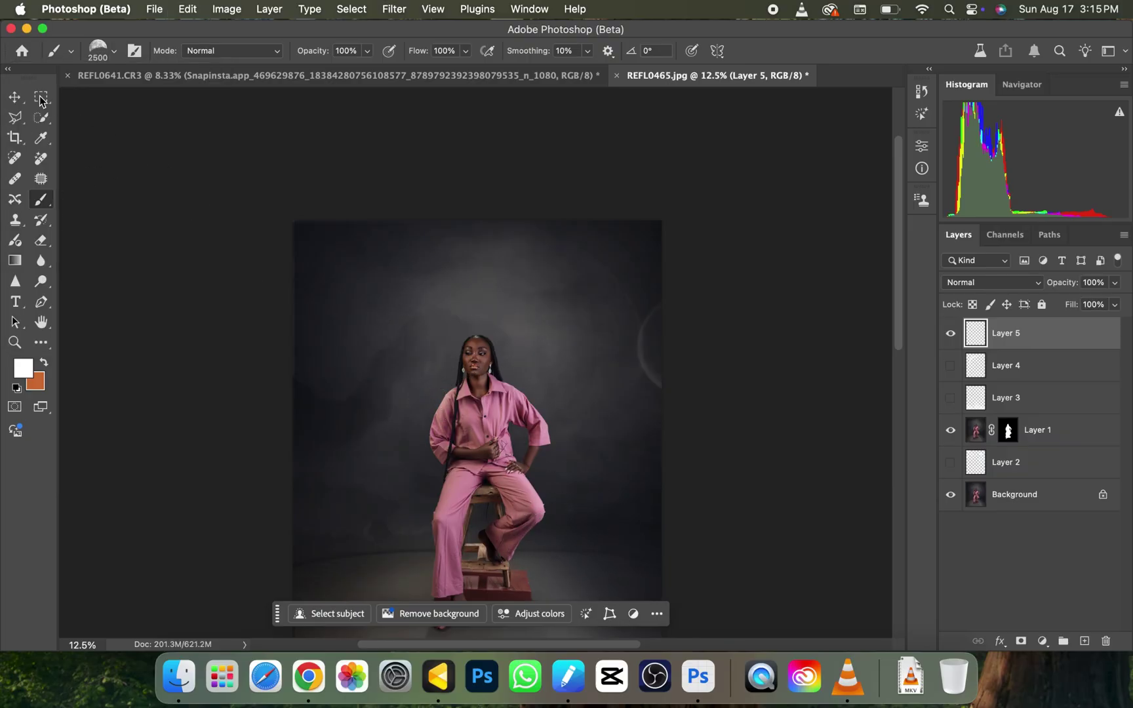
Try stamping a full moon over the woman's head with the Moon 5 brush at 2500 px
{"action": "left_click", "coordinate": [114, 51]}
{"action": "scroll", "coordinate": [138, 291], "scroll_direction": "down", "scroll_amount": 5}
{"action": "left_click", "coordinate": [125, 285]}
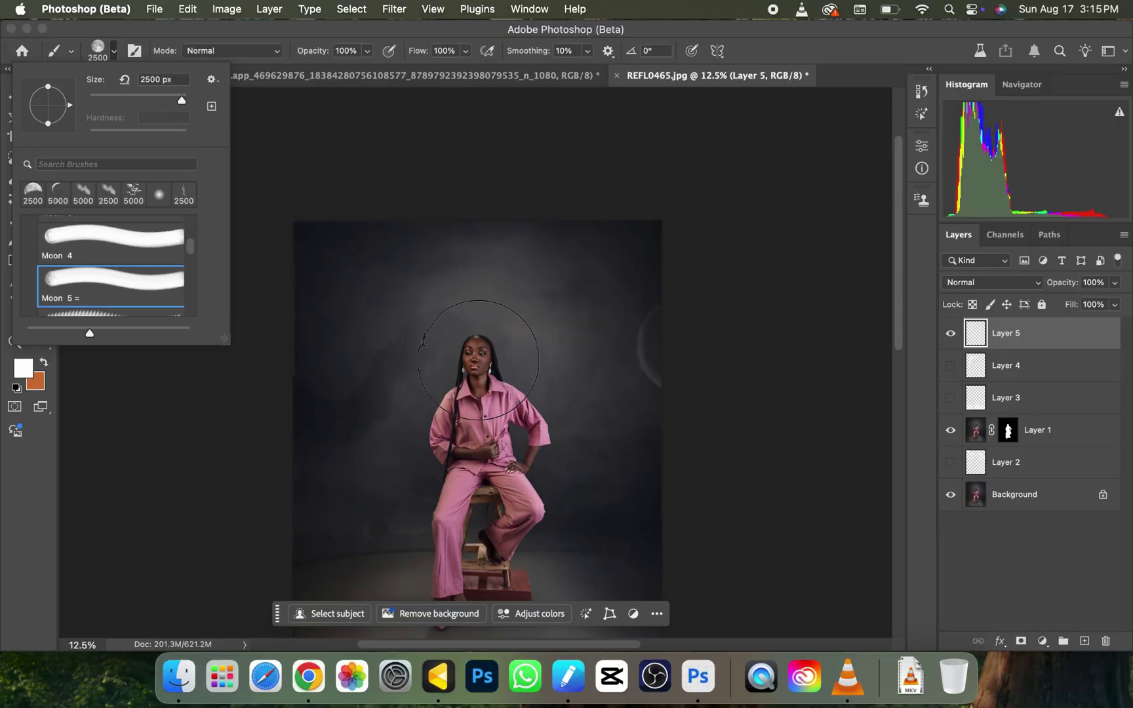
{"action": "left_click", "coordinate": [480, 360]}
{"action": "key", "text": "super+z"}
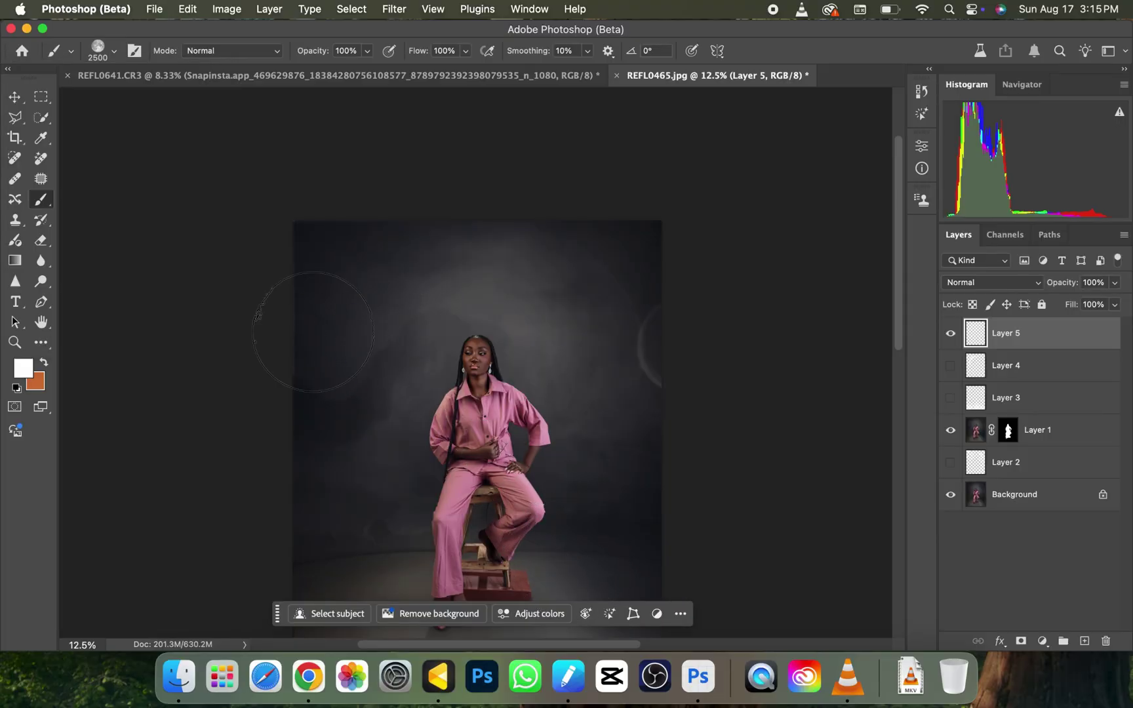
Choose the Lightning 1 brush from the 20 Lightning Brushes set
{"action": "left_click", "coordinate": [114, 58]}
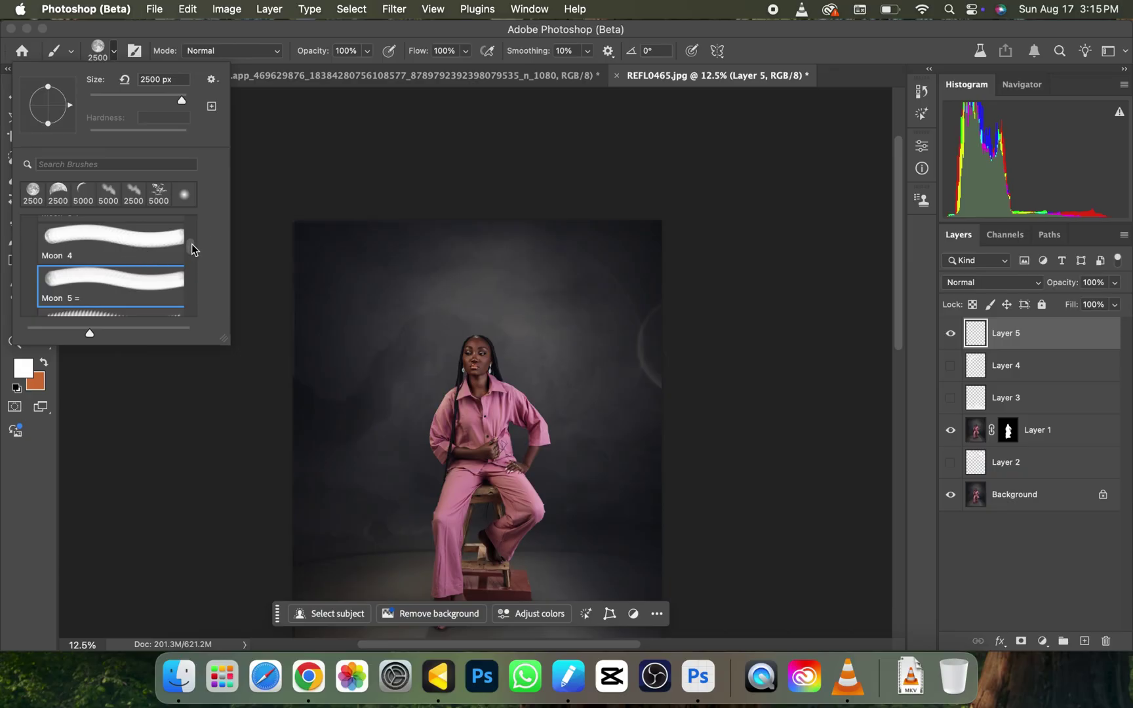
{"action": "left_click_drag", "start_coordinate": [193, 249], "coordinate": [189, 230]}
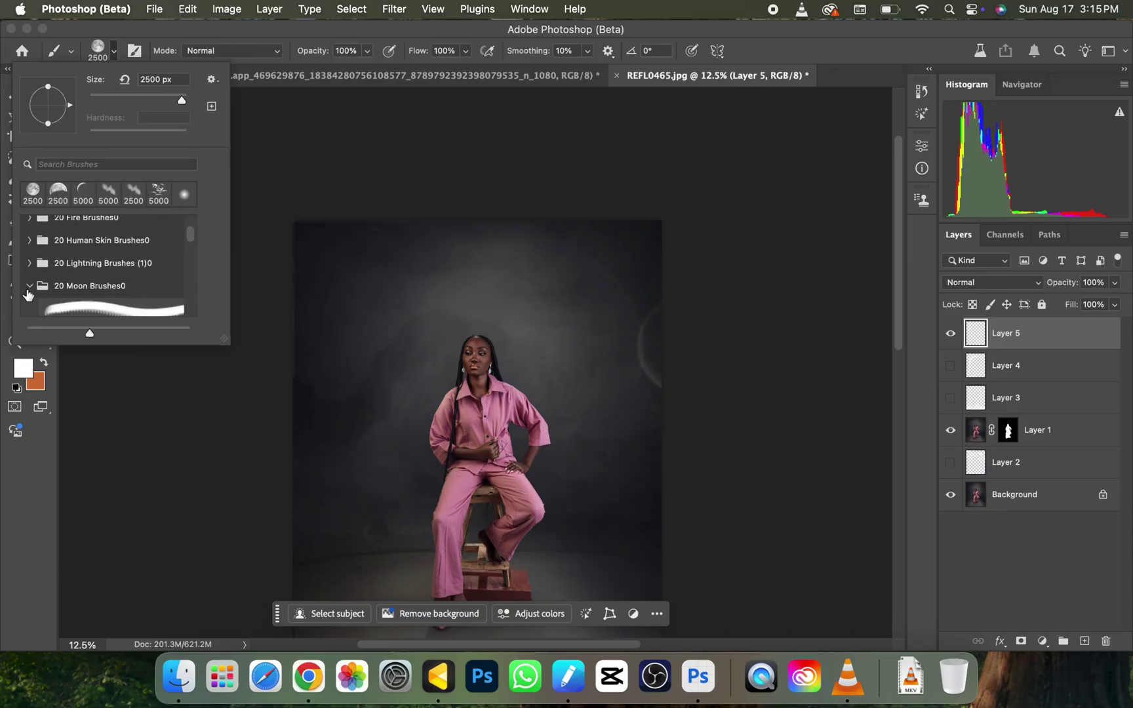
{"action": "left_click", "coordinate": [29, 286]}
{"action": "left_click", "coordinate": [29, 263]}
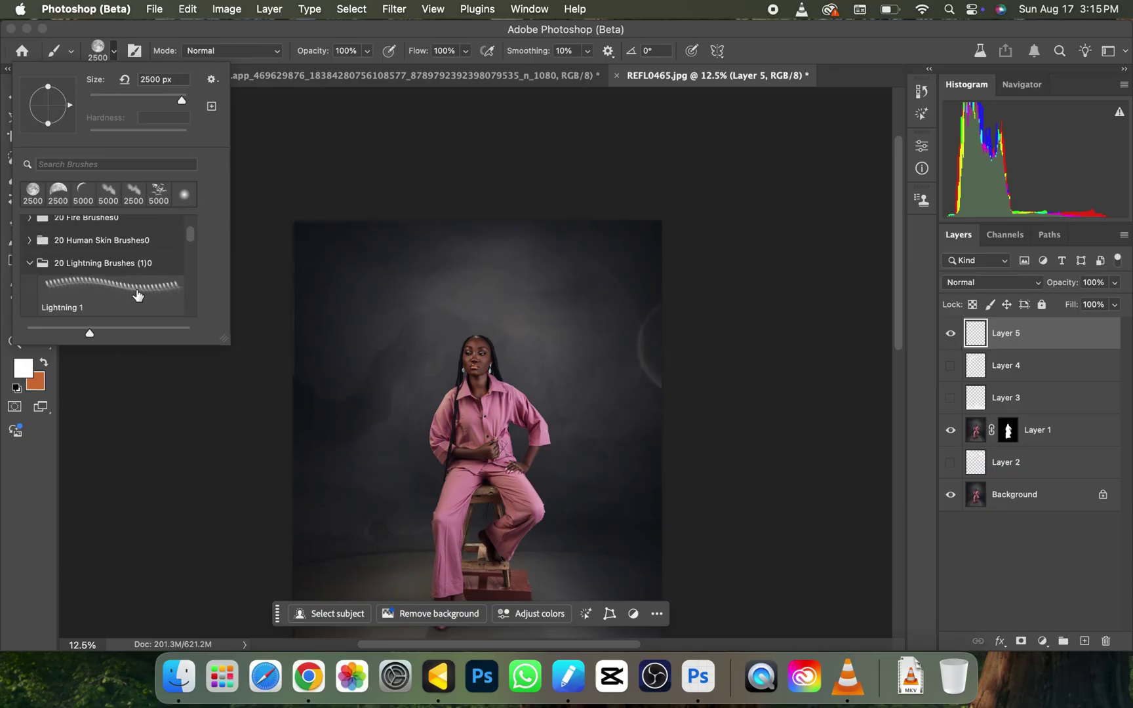
{"action": "left_click", "coordinate": [138, 296]}
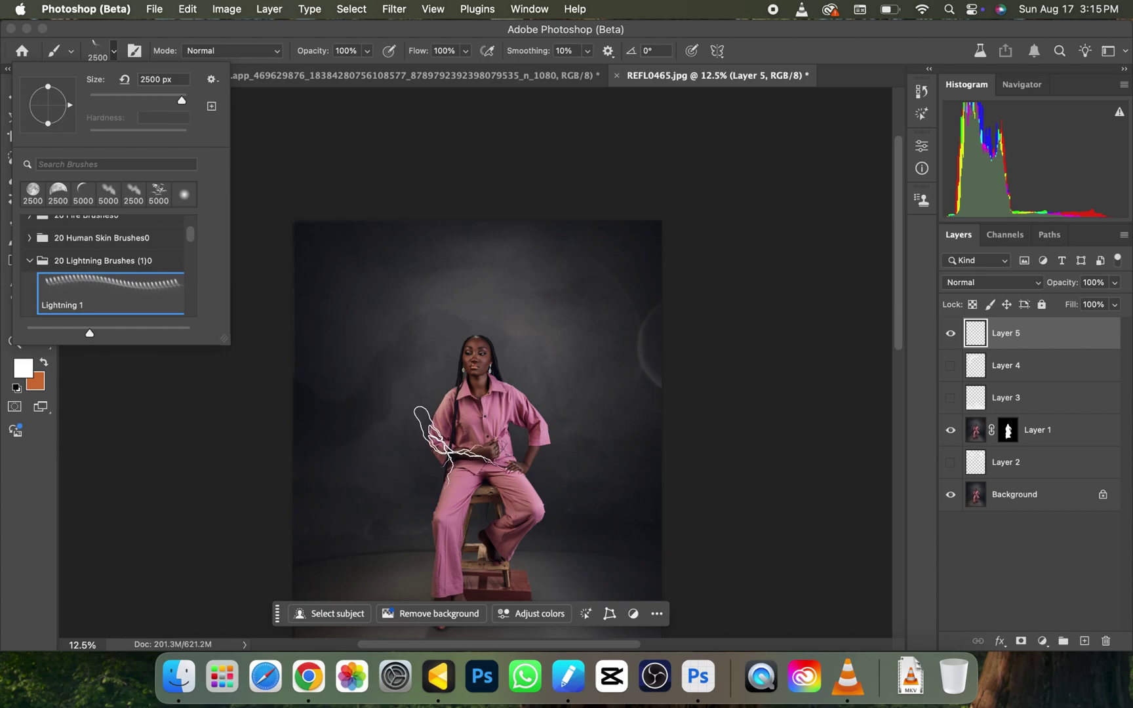
Set the brush size to 5000 px and stamp a white lightning bolt above the woman's head
{"action": "left_click_drag", "start_coordinate": [182, 103], "coordinate": [204, 105]}
{"action": "left_click", "coordinate": [479, 350]}
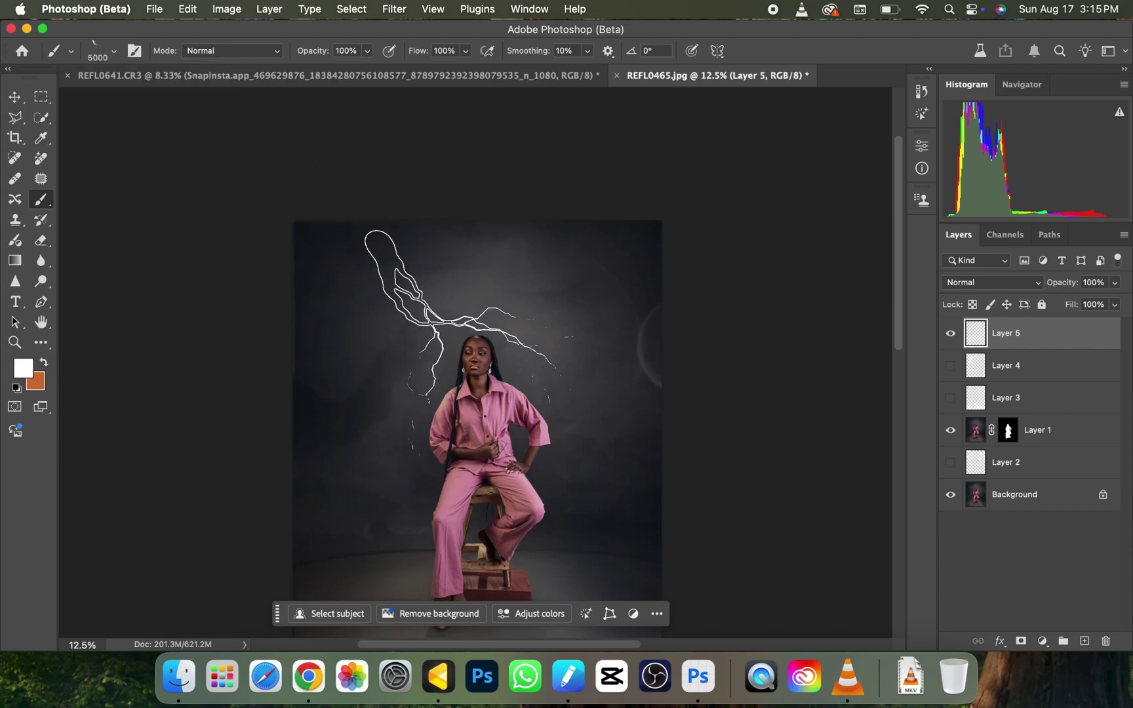
{"action": "left_click", "coordinate": [451, 313]}
{"action": "key", "text": "super+minus"}
{"action": "key", "text": "super+minus"}
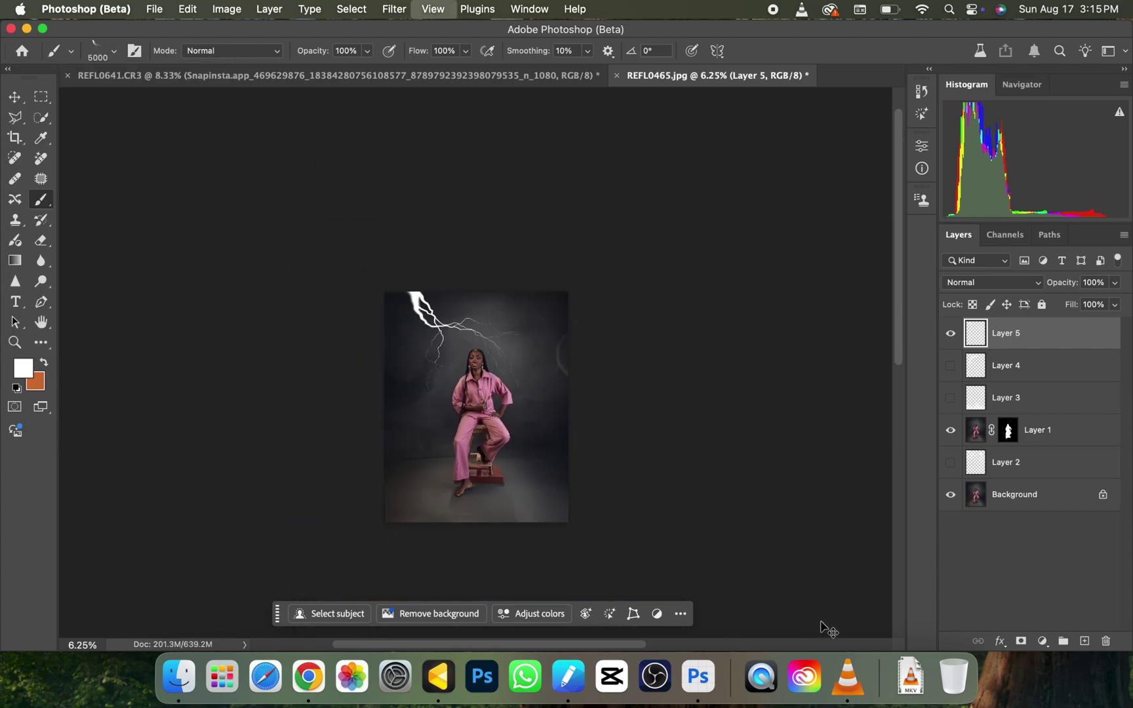
Lower the lightning layer's opacity to 70%
{"action": "key", "text": "super+equal"}
{"action": "key", "text": "super+equal"}
{"action": "key", "text": "super+equal"}
{"action": "key", "text": "super+minus"}
{"action": "left_click", "coordinate": [1113, 304]}
{"action": "left_click_drag", "start_coordinate": [1096, 303], "coordinate": [1093, 314]}
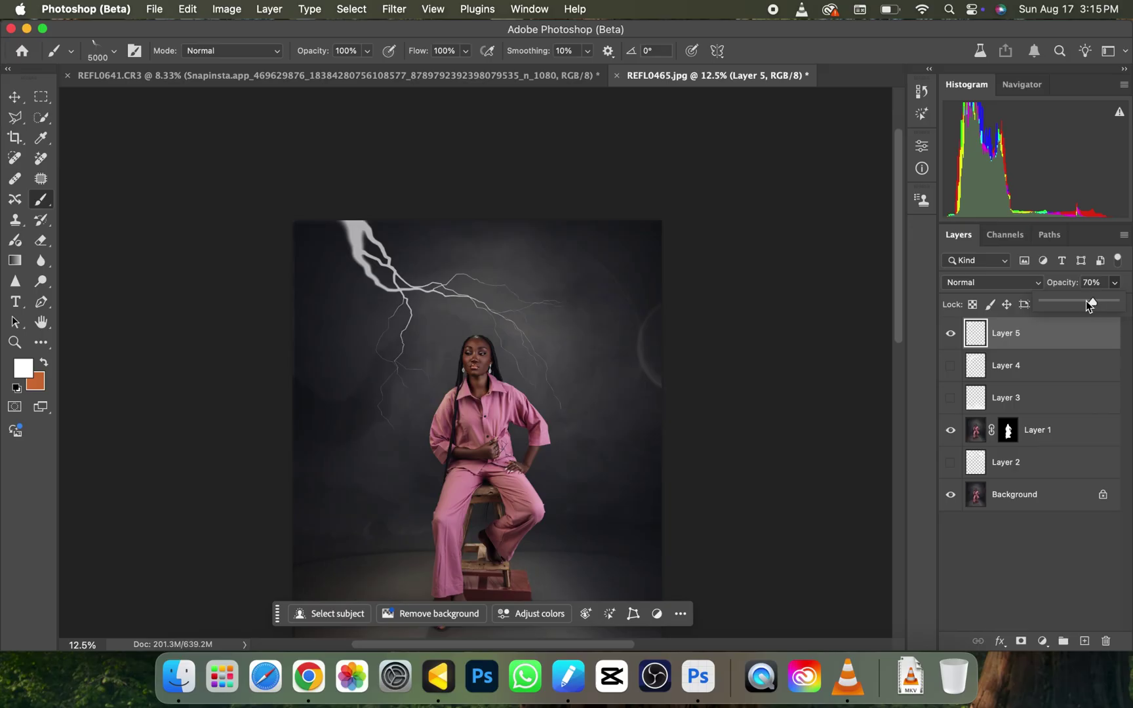
Show the moon, smoke and cloud layers together with the lightning and examine the combined composite
{"action": "key", "text": "super+minus"}
{"action": "key", "text": "super+equal"}
{"action": "key", "text": "super+equal"}
{"action": "key", "text": "super+minus"}
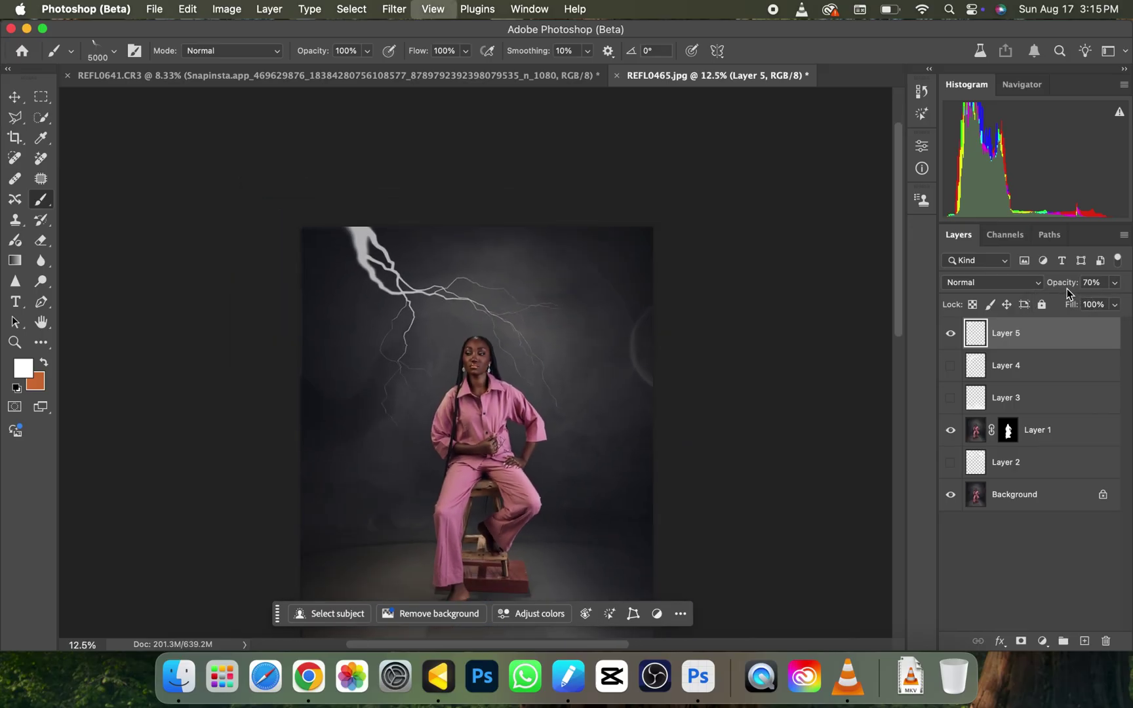
{"action": "key", "text": "super+minus"}
{"action": "left_click_drag", "start_coordinate": [949, 371], "coordinate": [951, 457]}
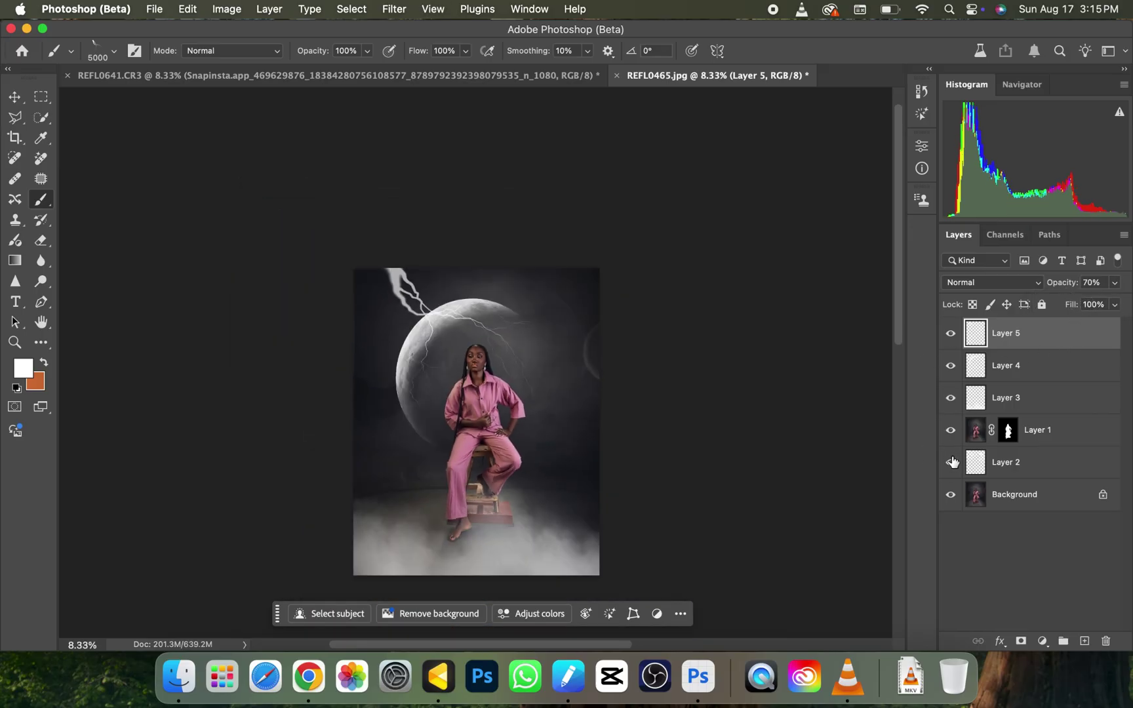
{"action": "key", "text": "super+minus"}
{"action": "key", "text": "super+equal"}
{"action": "key", "text": "super+equal"}
{"action": "key", "text": "super+equal"}
{"action": "key", "text": "super+minus"}
{"action": "key", "text": "super+minus"}
Hide the moon, smoke, cloud and lightning layers, leaving only the woman and the background visible
{"action": "left_click", "coordinate": [950, 365]}
{"action": "left_click", "coordinate": [950, 397]}
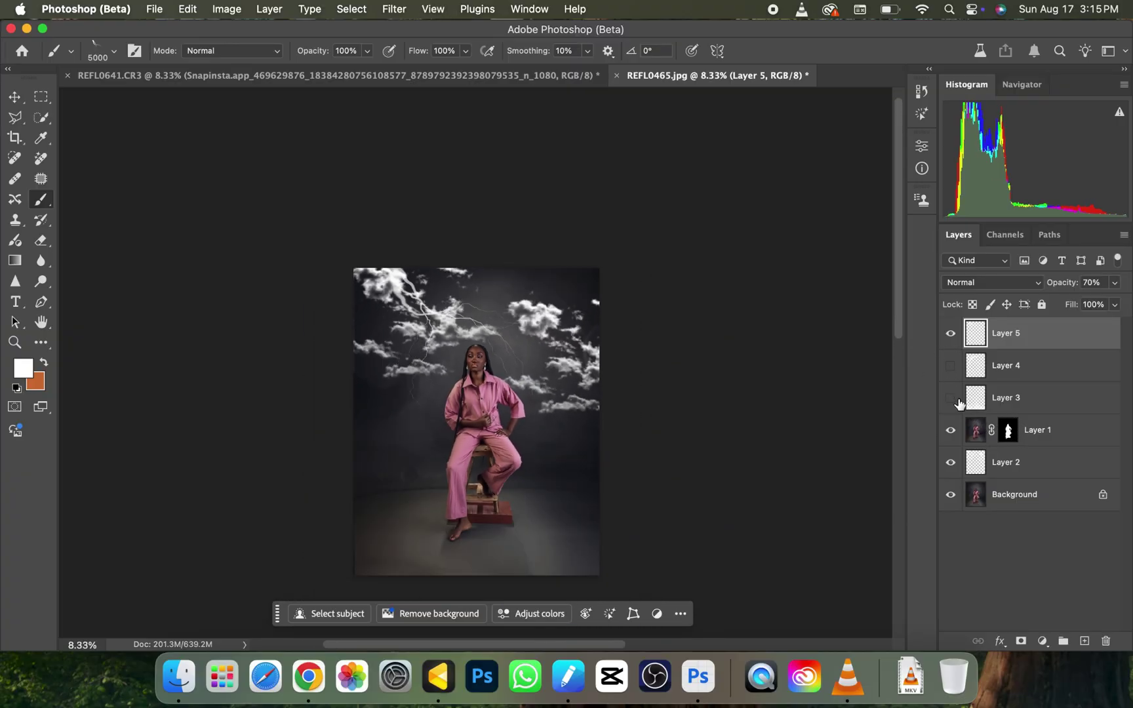
{"action": "left_click", "coordinate": [950, 463]}
{"action": "key", "text": "super+equal"}
{"action": "key", "text": "super+equal"}
{"action": "key", "text": "super+minus"}
{"action": "left_click", "coordinate": [950, 333]}
Choose the Human Skin 1 brush from the 20 Human Skin Brushes set
{"action": "left_click", "coordinate": [112, 51]}
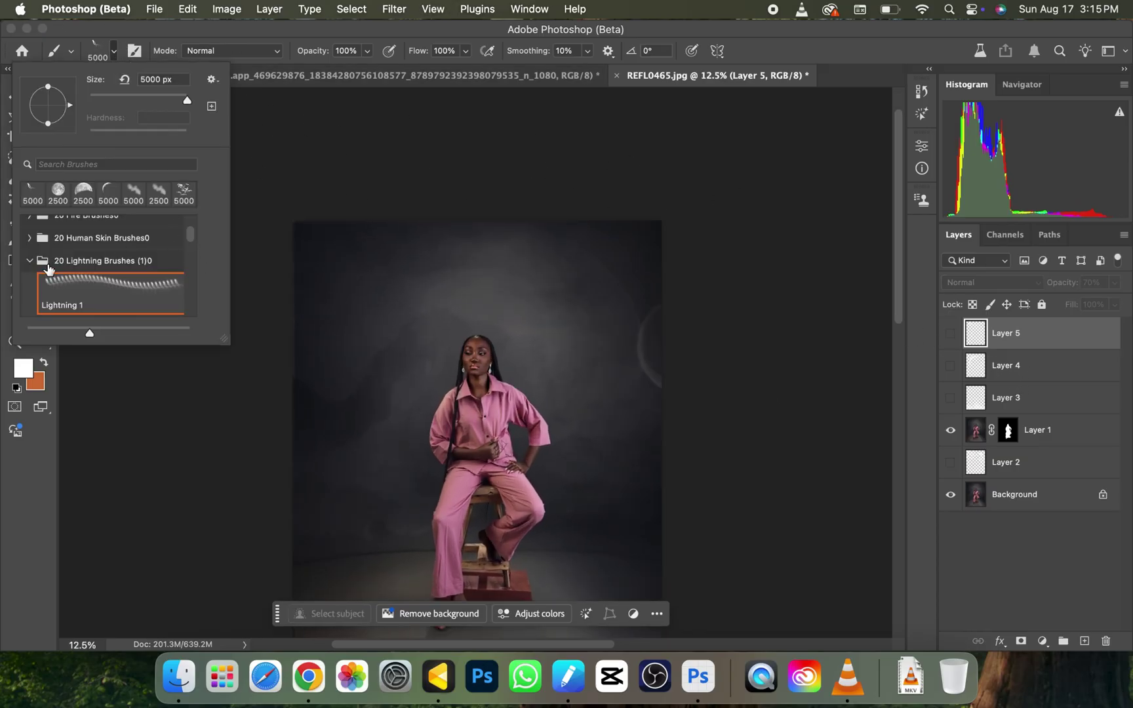
{"action": "left_click", "coordinate": [28, 261]}
{"action": "left_click", "coordinate": [29, 237]}
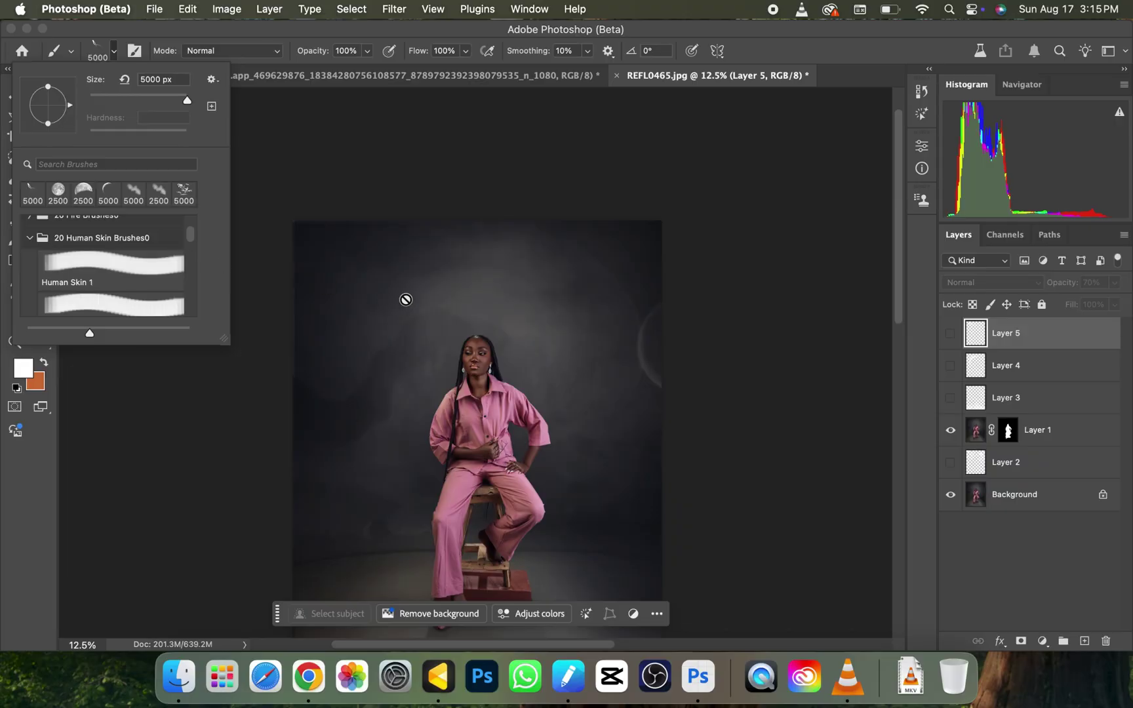
{"action": "left_click", "coordinate": [114, 268]}
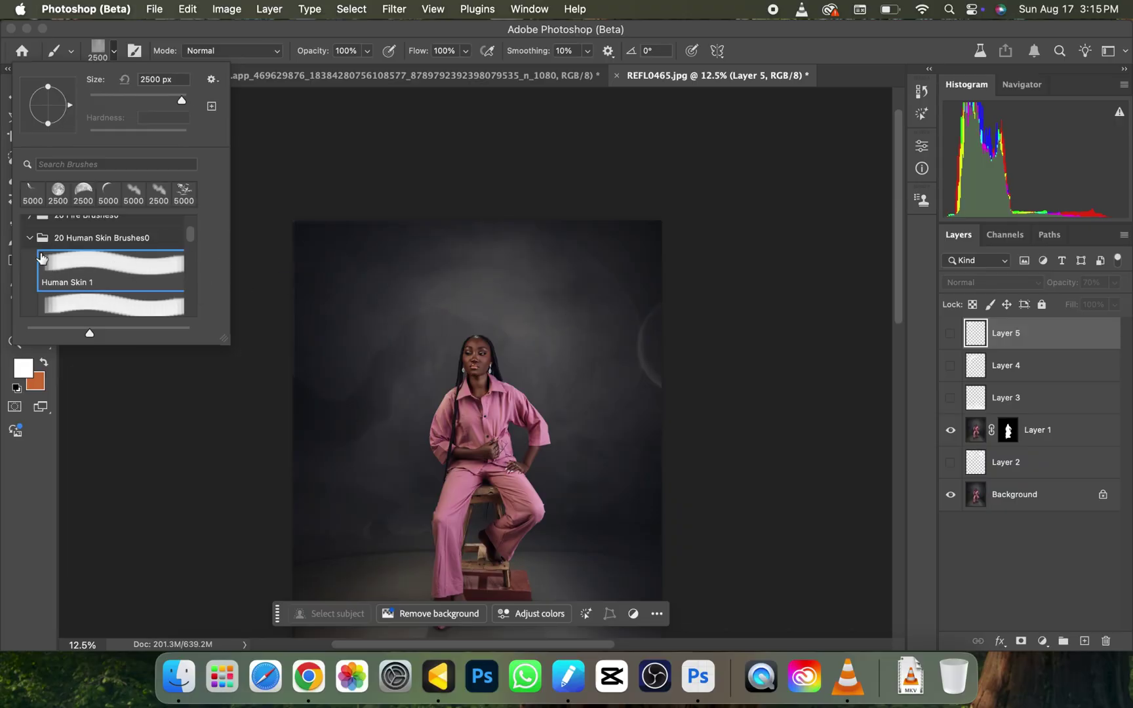
Choose the Fire 4 brush from the 20 Fire Brushes set
{"action": "left_click", "coordinate": [27, 238]}
{"action": "scroll", "coordinate": [190, 244], "scroll_direction": "up", "scroll_amount": 3}
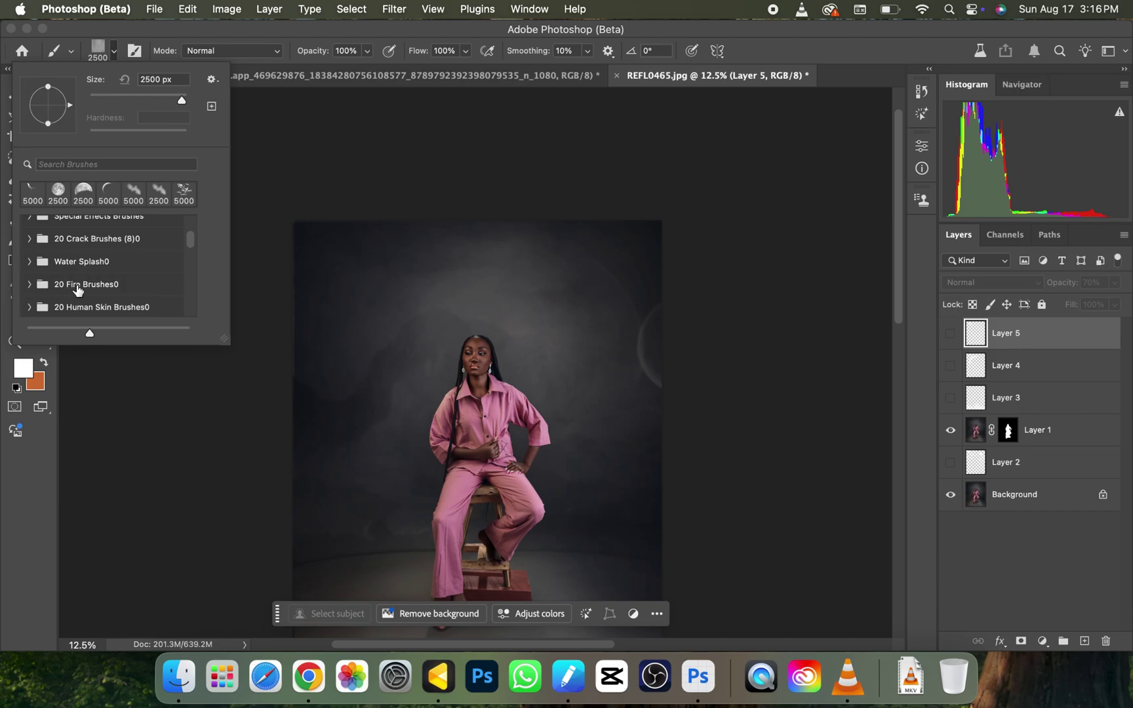
{"action": "left_click", "coordinate": [27, 284]}
{"action": "scroll", "coordinate": [190, 237], "scroll_direction": "down", "scroll_amount": 3}
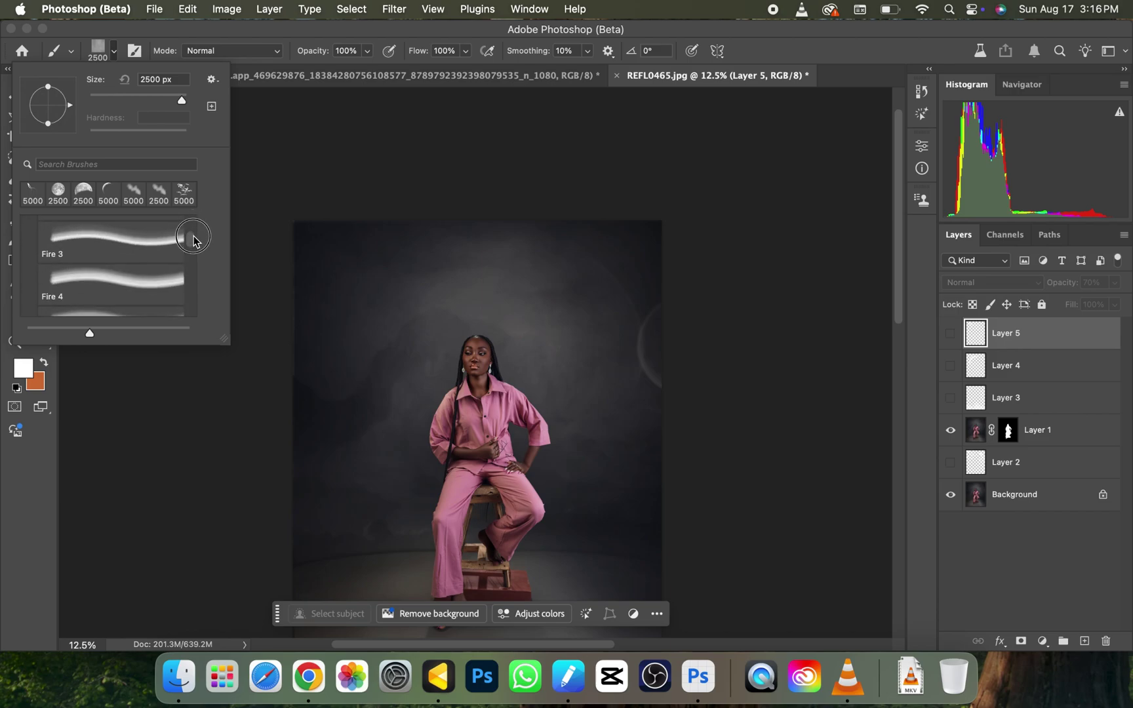
{"action": "left_click", "coordinate": [94, 266]}
{"action": "left_click", "coordinate": [388, 378]}
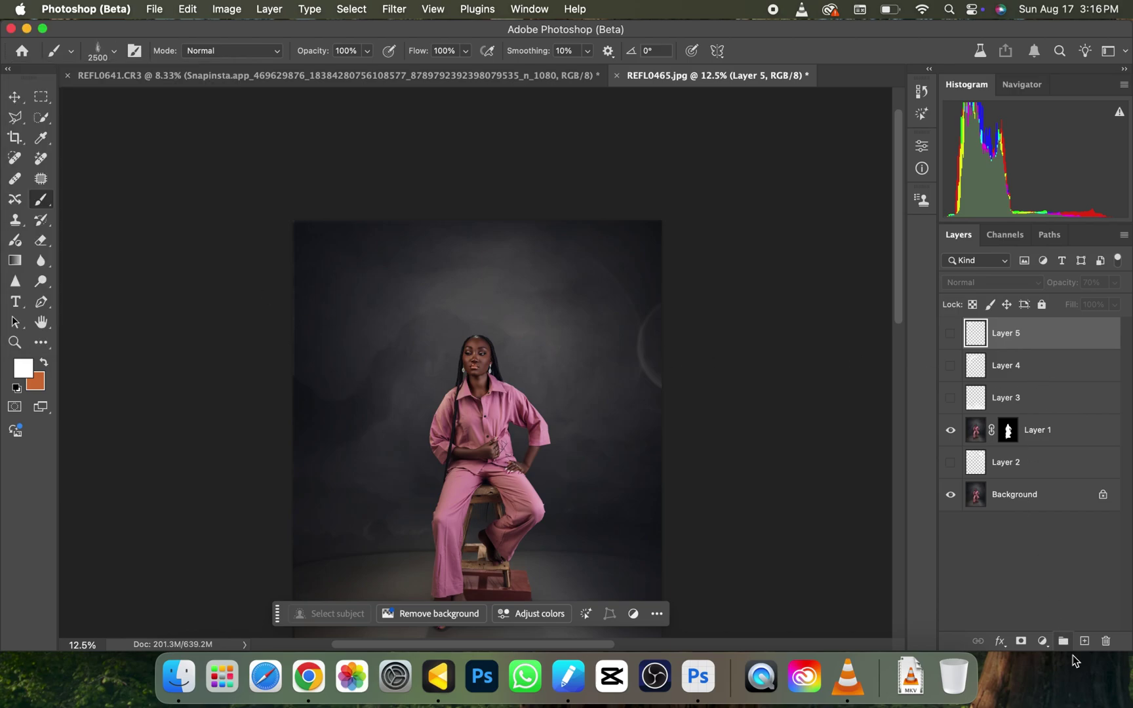
Create a new layer above the lightning layer and enlarge the fire brush to 3100 px
{"action": "left_click", "coordinate": [1085, 641]}
{"action": "key", "text": "bracketright"}
{"action": "key", "text": "bracketright"}
{"action": "key", "text": "bracketright"}
{"action": "key", "text": "bracketright"}
{"action": "key", "text": "bracketright"}
{"action": "key", "text": "bracketright"}
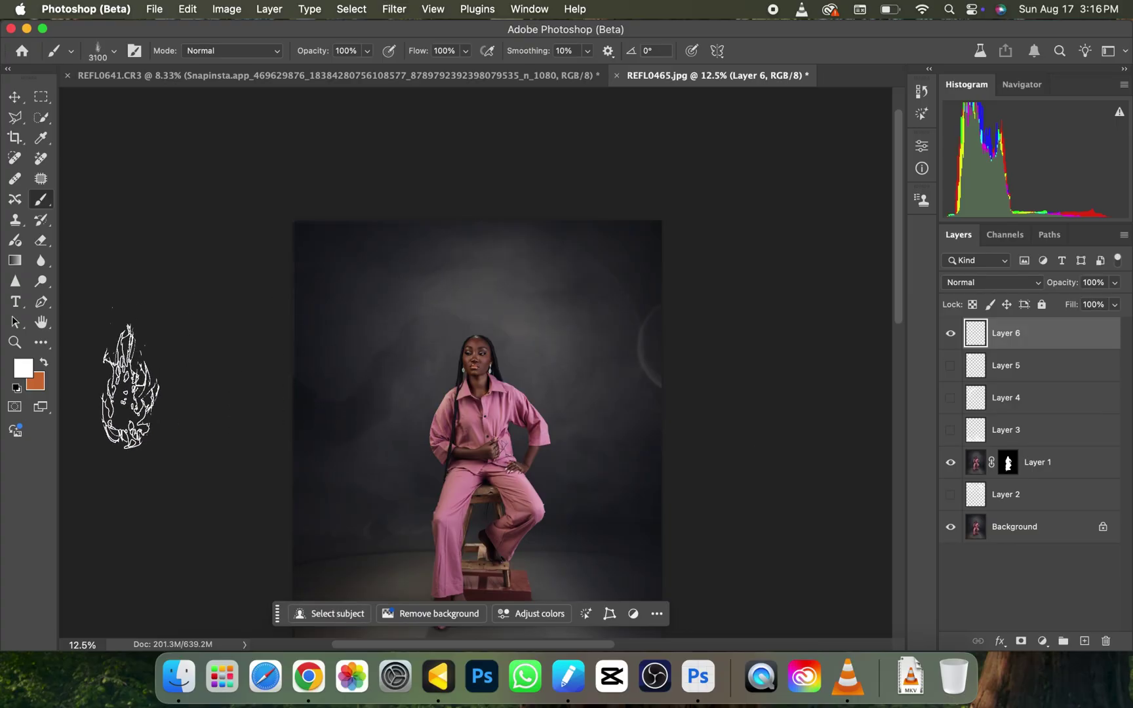
Try a red flame on each side of the woman with the fire brush and undo both stamps
{"action": "left_click", "coordinate": [23, 369]}
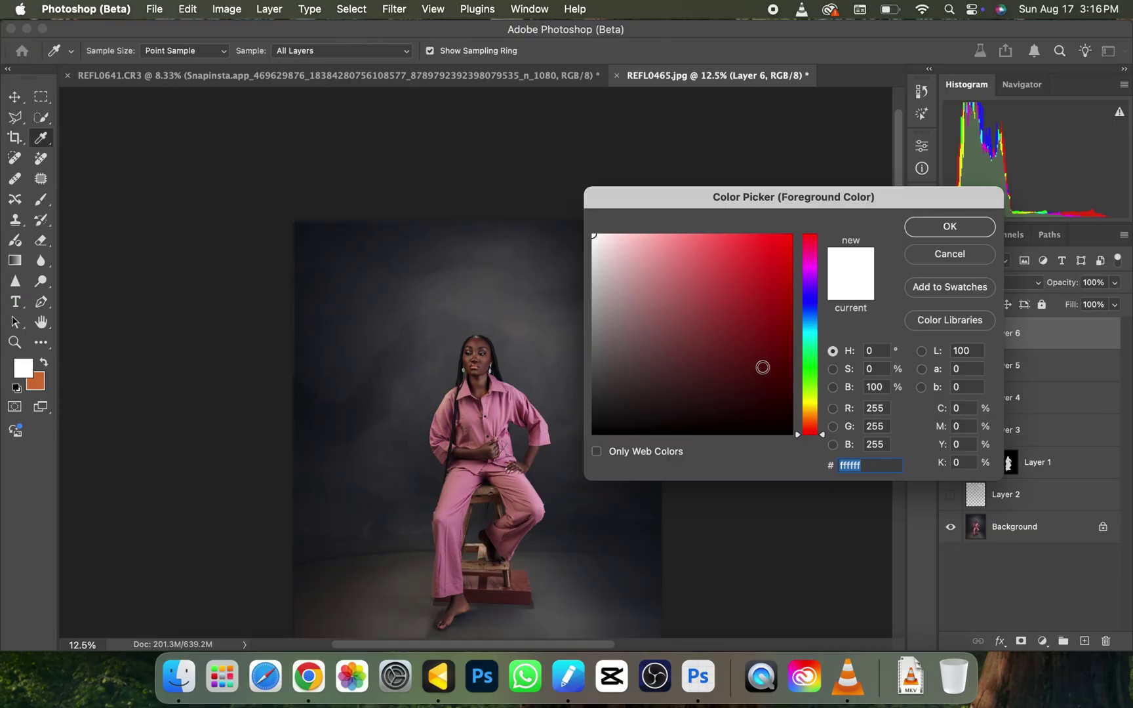
{"action": "type", "text": "ff0000"}
{"action": "key", "text": "Return"}
{"action": "left_click", "coordinate": [362, 436]}
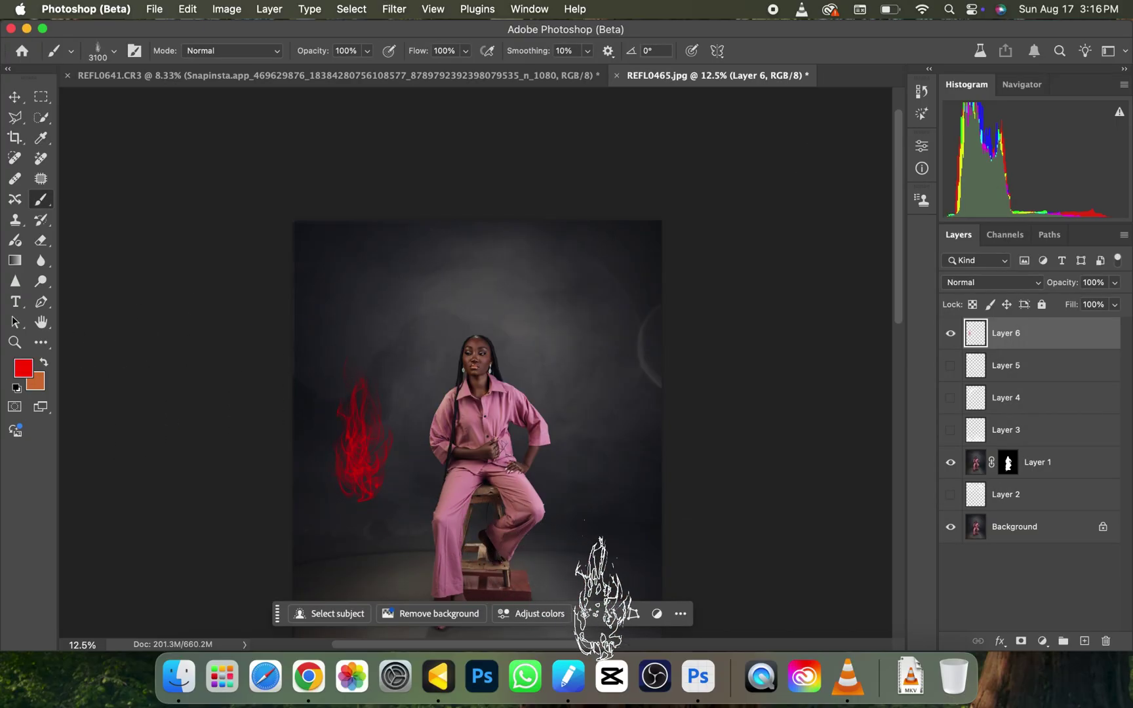
{"action": "key", "text": "super+minus"}
{"action": "left_click", "coordinate": [561, 360]}
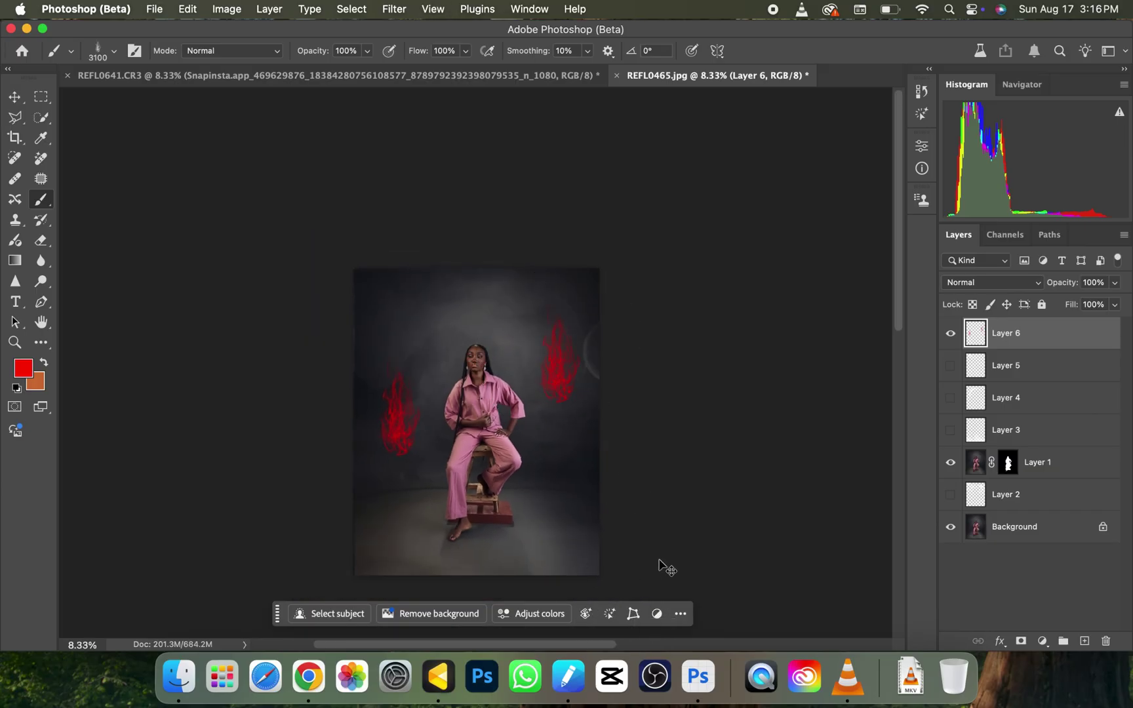
{"action": "key", "text": "super+plus"}
{"action": "key", "text": "super+z"}
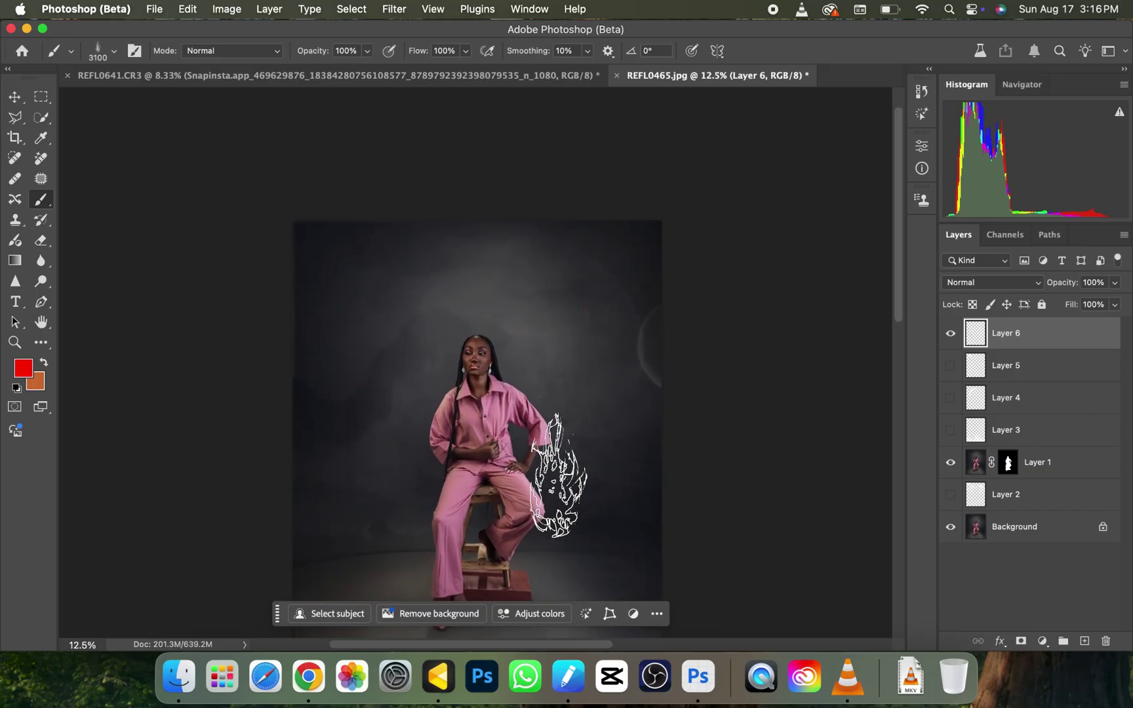
Choose the water spatter 1 brush from the Water Splash set
{"action": "left_click", "coordinate": [114, 50]}
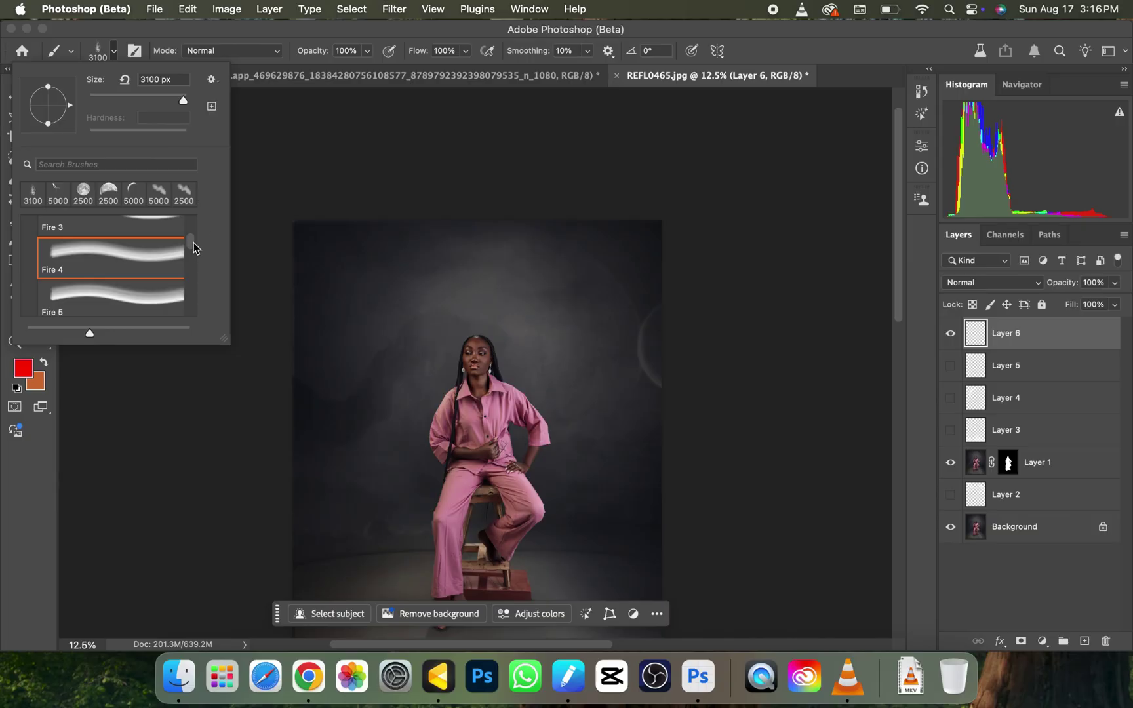
{"action": "scroll", "coordinate": [194, 247], "scroll_direction": "up", "scroll_amount": 10}
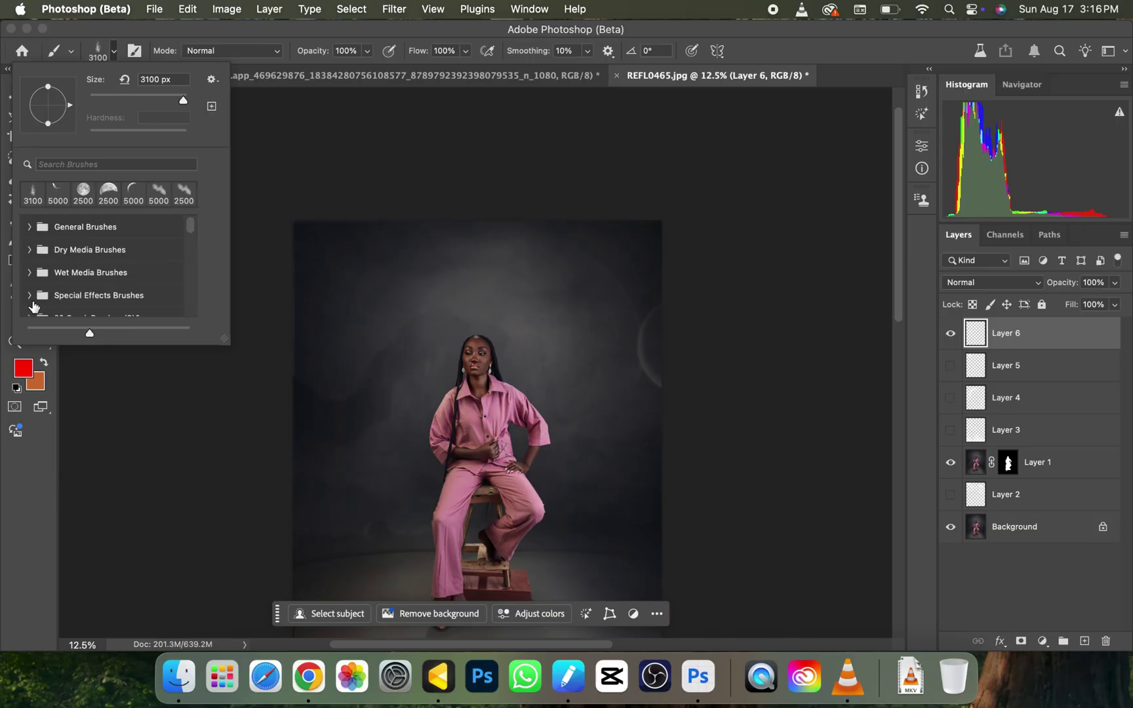
{"action": "scroll", "coordinate": [191, 231], "scroll_direction": "down", "scroll_amount": 5}
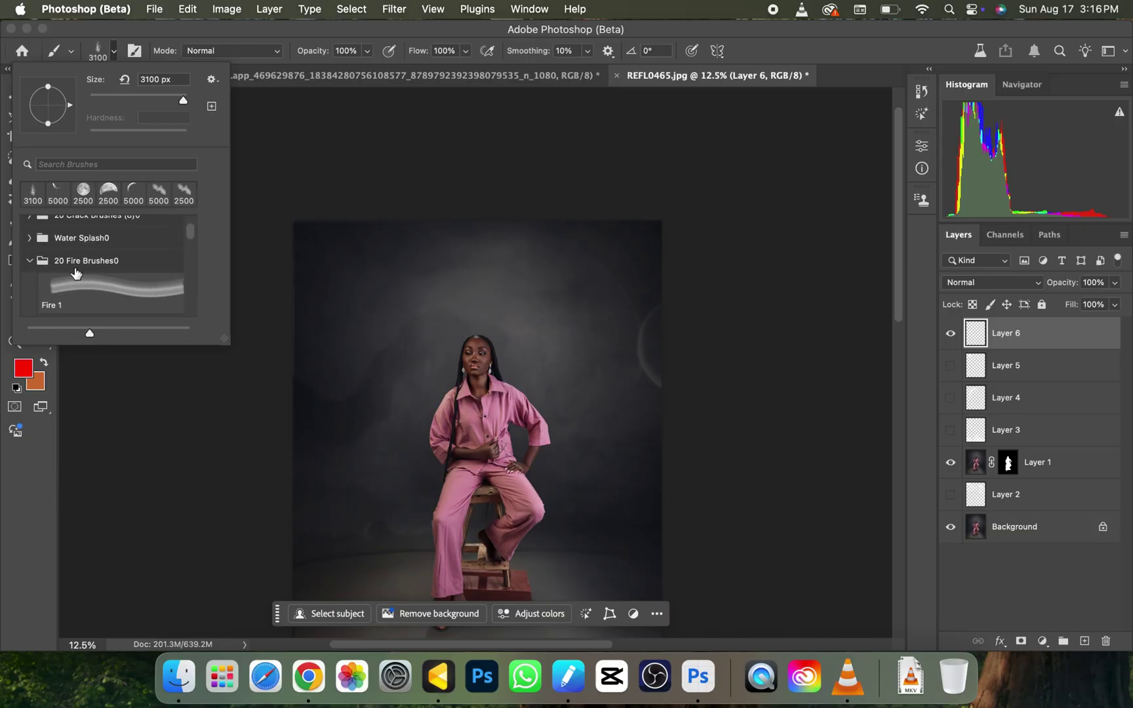
{"action": "left_click", "coordinate": [28, 262]}
{"action": "left_click", "coordinate": [31, 239]}
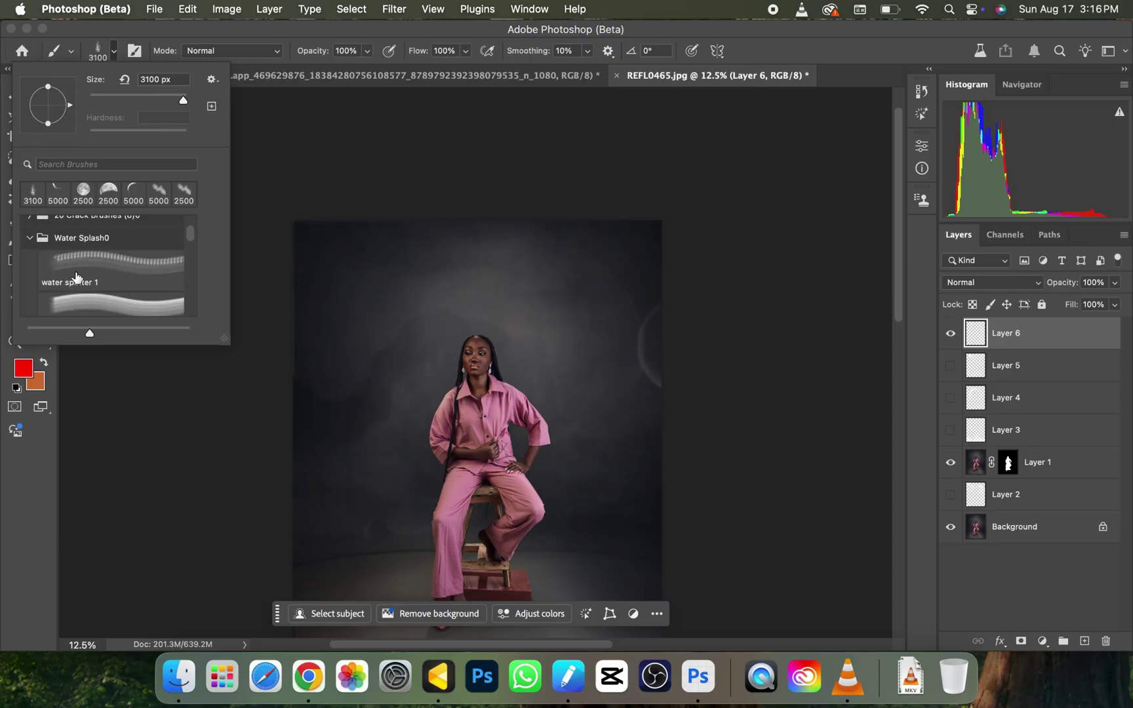
{"action": "left_click", "coordinate": [79, 276]}
{"action": "left_click", "coordinate": [381, 367]}
Enlarge the brush to 5000 px, try a red water spatter over the woman and undo it
{"action": "key", "text": "bracketright"}
{"action": "key", "text": "bracketright"}
{"action": "key", "text": "bracketright"}
{"action": "key", "text": "bracketright"}
{"action": "key", "text": "bracketright"}
{"action": "key", "text": "bracketright"}
{"action": "key", "text": "bracketright"}
{"action": "key", "text": "bracketright"}
{"action": "key", "text": "bracketright"}
{"action": "key", "text": "bracketright"}
{"action": "key", "text": "bracketright"}
{"action": "key", "text": "bracketright"}
{"action": "key", "text": "bracketright"}
{"action": "key", "text": "bracketright"}
{"action": "key", "text": "bracketright"}
{"action": "key", "text": "bracketright"}
{"action": "key", "text": "bracketright"}
{"action": "key", "text": "bracketright"}
{"action": "key", "text": "bracketright"}
{"action": "key", "text": "bracketright"}
{"action": "key", "text": "bracketright"}
{"action": "key", "text": "bracketright"}
{"action": "key", "text": "bracketright"}
{"action": "key", "text": "bracketright"}
{"action": "key", "text": "bracketright"}
{"action": "key", "text": "bracketright"}
{"action": "key", "text": "bracketright"}
{"action": "left_click", "coordinate": [477, 375]}
{"action": "key", "text": "super+minus"}
{"action": "key", "text": "super+z"}
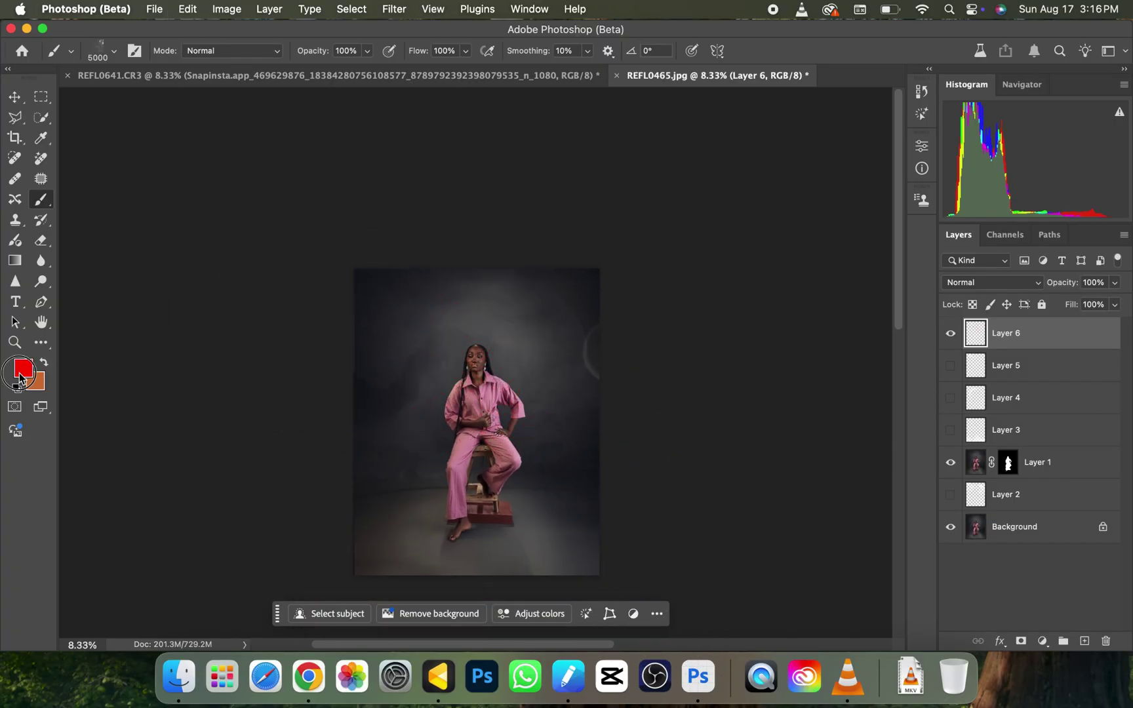
Set the foreground color to white and stamp the water spatter over the woman
{"action": "left_click", "coordinate": [22, 379]}
{"action": "left_click_drag", "start_coordinate": [600, 283], "coordinate": [493, 169]}
{"action": "key", "text": "Return"}
{"action": "left_click", "coordinate": [477, 380]}
{"action": "key", "text": "super+plus"}
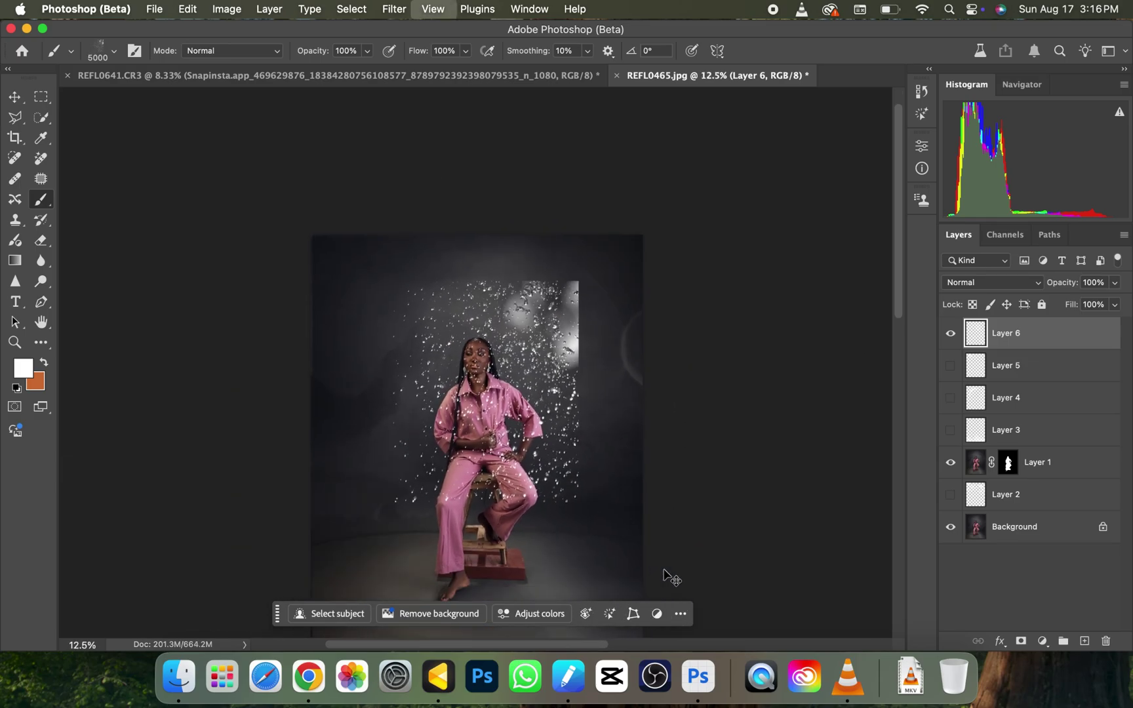
Scale up the white water spatter with Free Transform until it covers the whole portrait
{"action": "key", "text": "super+minus"}
{"action": "key", "text": "super+t"}
{"action": "left_click_drag", "start_coordinate": [481, 440], "coordinate": [499, 550]}
{"action": "mouse_move", "coordinate": [481, 384]}
{"action": "left_mouse_down"}
{"action": "mouse_move", "coordinate": [482, 353]}
{"action": "mouse_move", "coordinate": [480, 362]}
{"action": "left_mouse_up"}
{"action": "key", "text": "Return"}
Examine the water droplets on the portrait up close and across the whole image
{"action": "key", "text": "super+plus"}
{"action": "key", "text": "super+plus"}
{"action": "key", "text": "super+plus"}
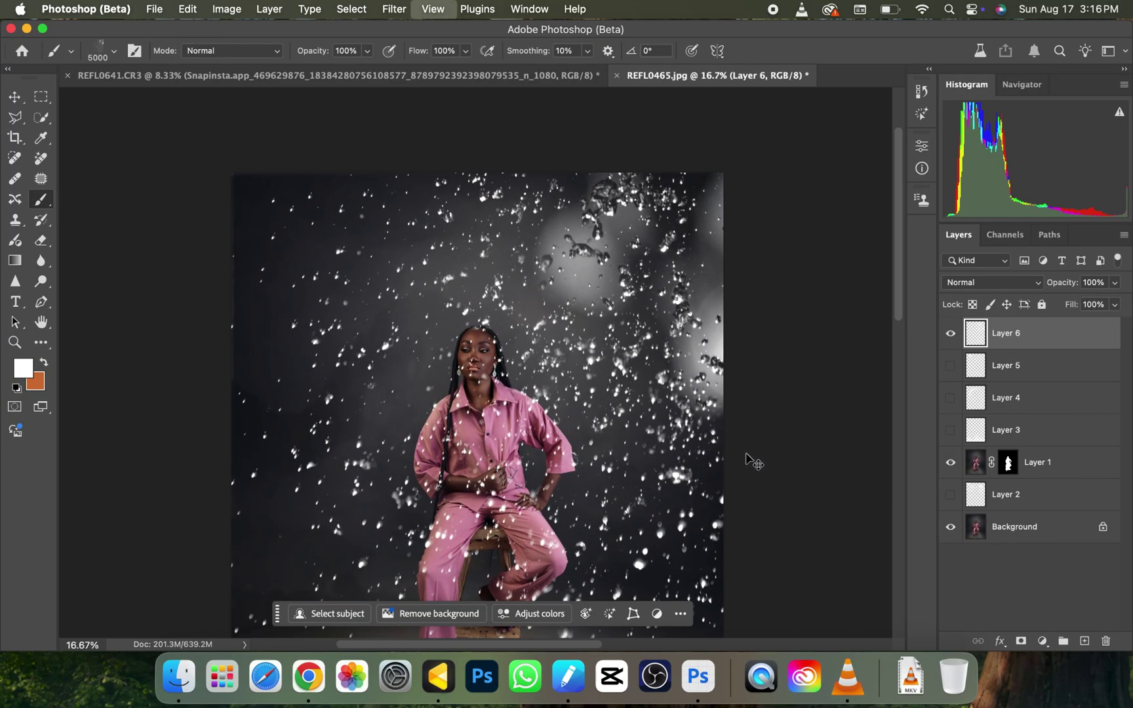
{"action": "key", "text": "super+plus"}
{"action": "key", "text": "super+plus"}
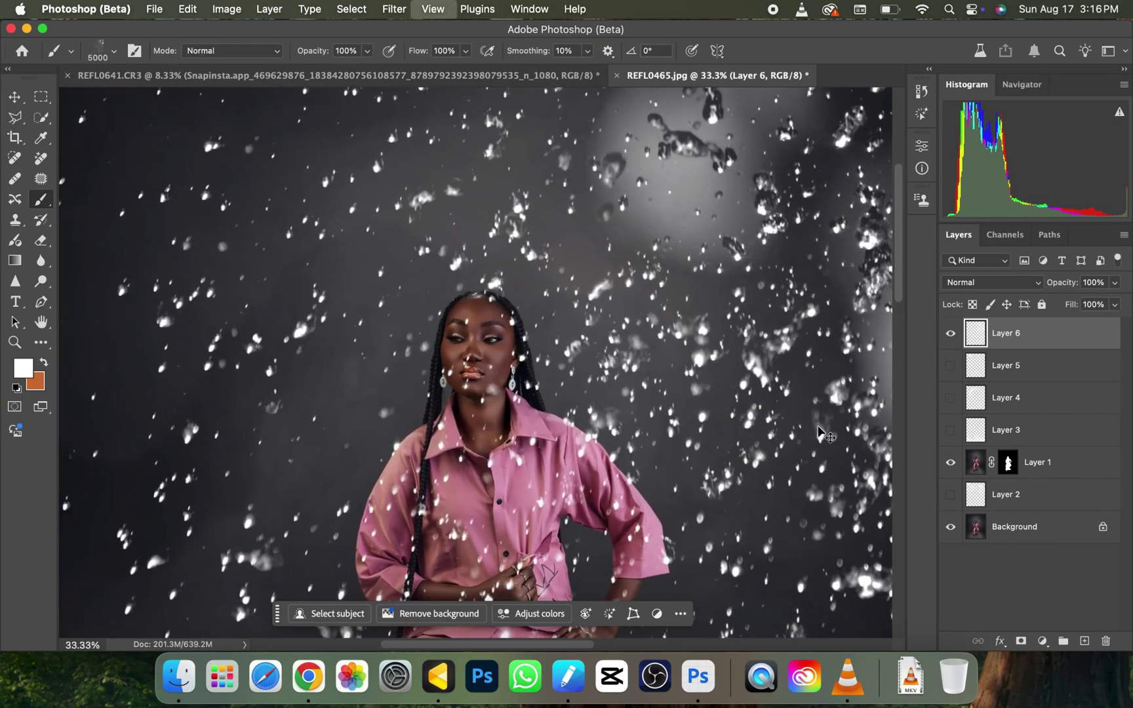
{"action": "key", "text": "super+minus"}
{"action": "key", "text": "super+minus"}
{"action": "key", "text": "super+minus"}
{"action": "key", "text": "super+minus"}
{"action": "key", "text": "super+minus"}
{"action": "key", "text": "super+minus"}
{"action": "key", "text": "super+plus"}
{"action": "key", "text": "super+plus"}
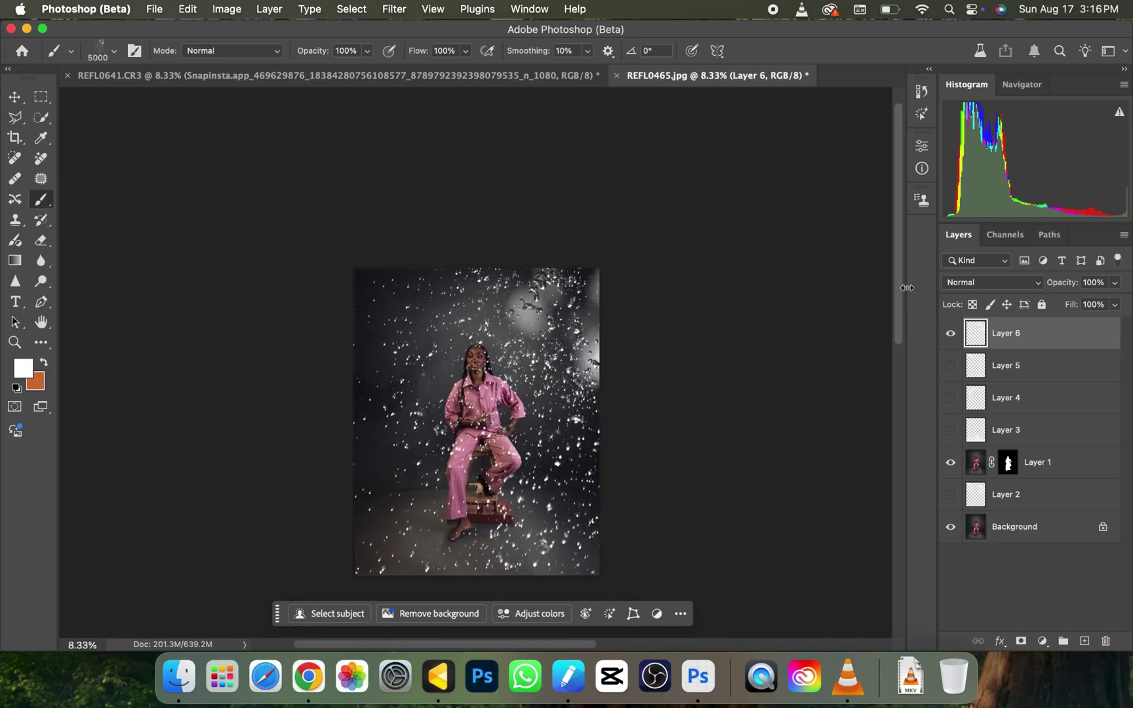
Delete the water spatter layer and choose the first brush of the Rain Photoshop Brushes set
{"action": "key", "text": "BackSpace"}
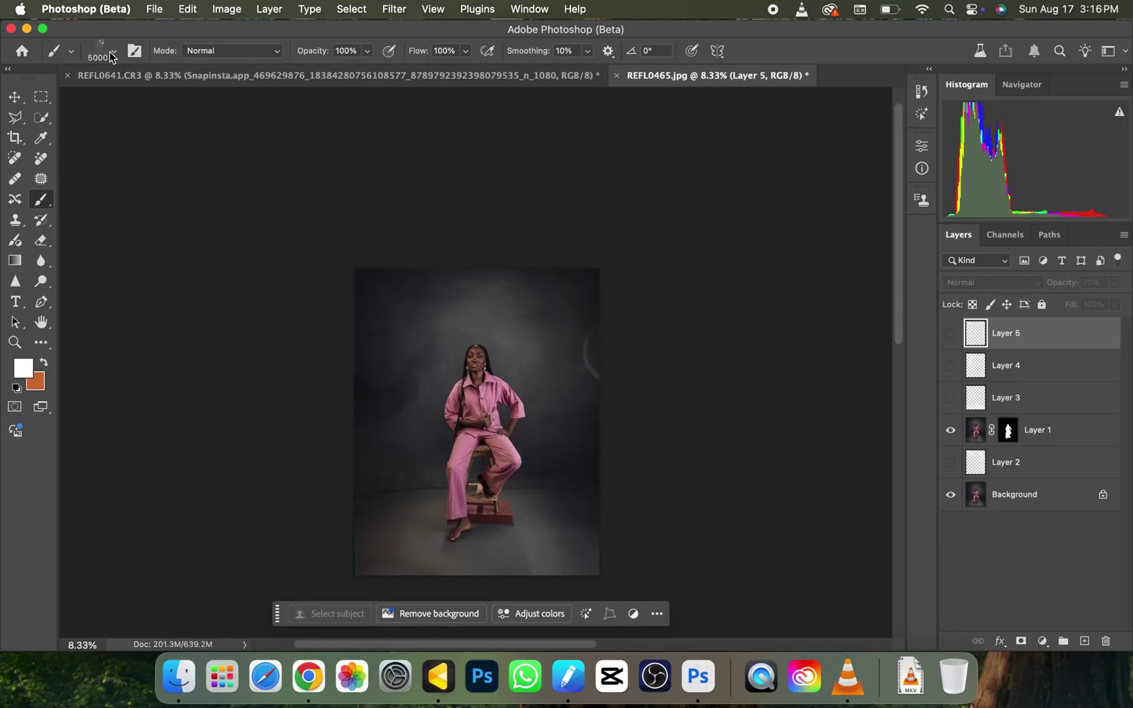
{"action": "left_click", "coordinate": [112, 54]}
{"action": "left_click", "coordinate": [30, 244]}
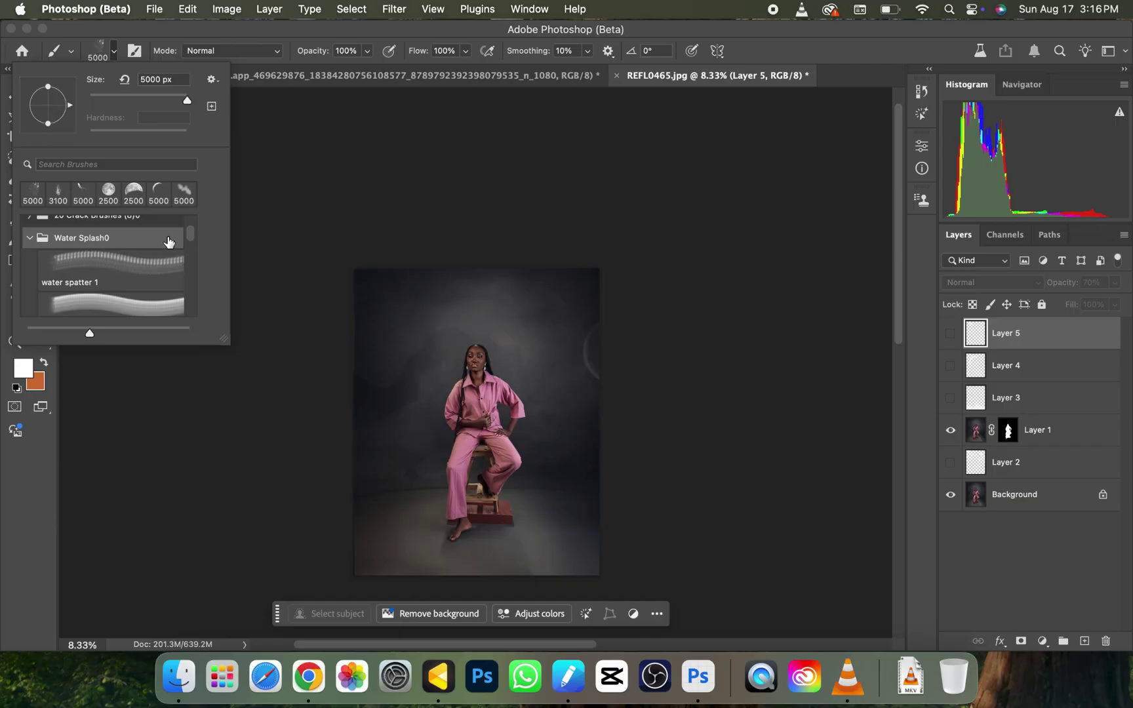
{"action": "left_click", "coordinate": [29, 237]}
{"action": "scroll", "coordinate": [191, 250], "scroll_direction": "up", "scroll_amount": 3}
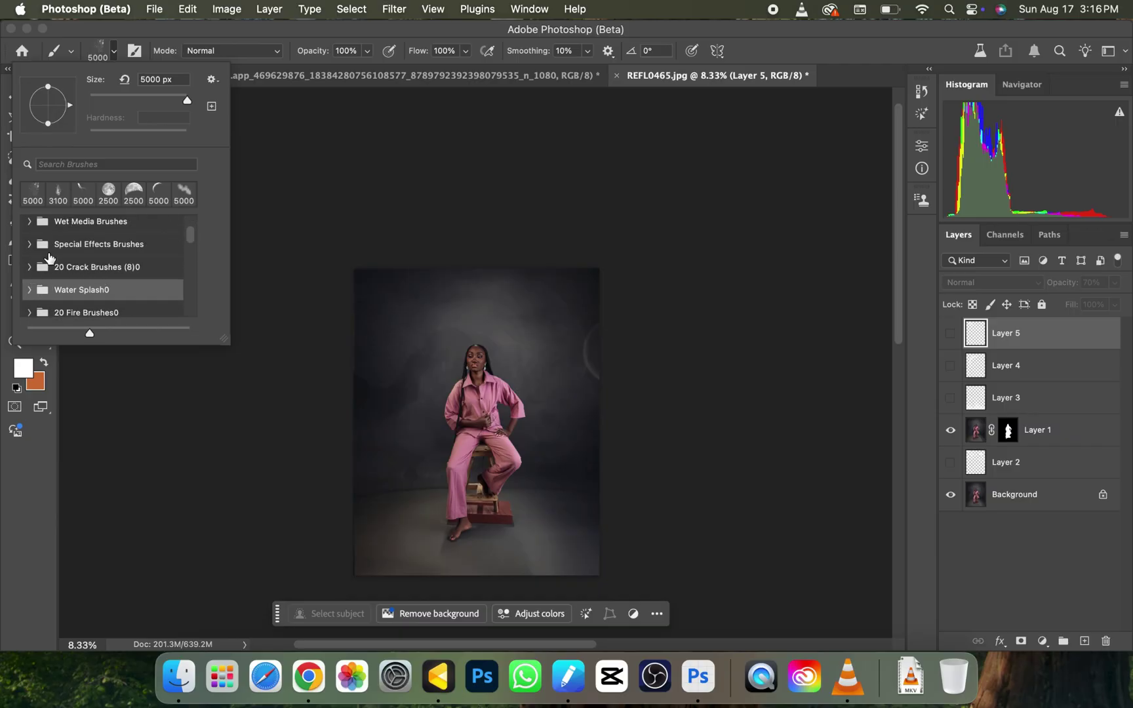
{"action": "left_click_drag", "start_coordinate": [189, 235], "coordinate": [188, 318]}
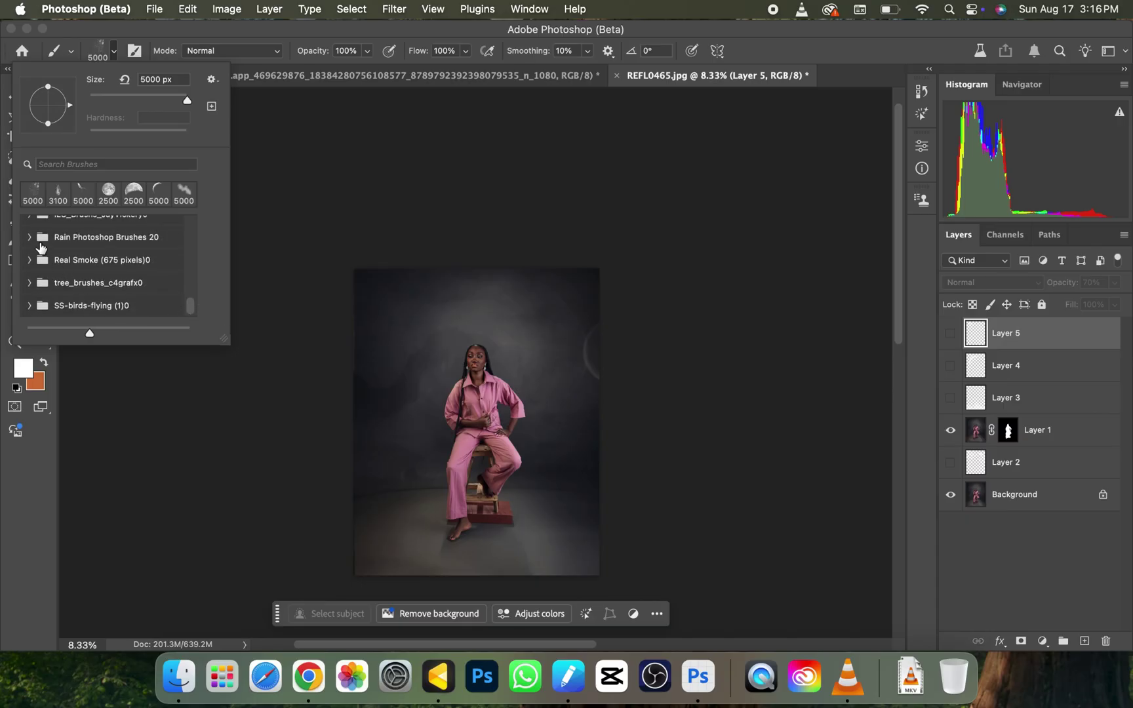
{"action": "left_click", "coordinate": [29, 237]}
{"action": "left_click", "coordinate": [93, 276]}
{"action": "key", "text": "Return"}
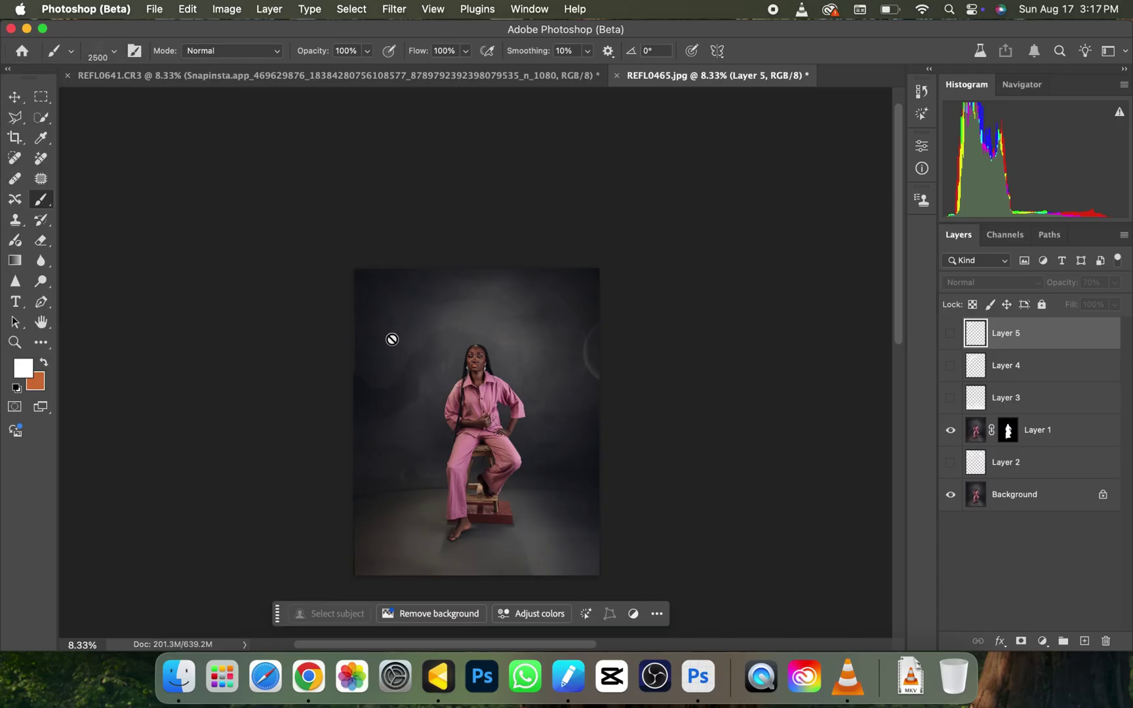
Create a new layer and stamp white raindrops over the woman with the rain brush at 5000 px
{"action": "left_click", "coordinate": [1085, 642]}
{"action": "key", "text": "]"}
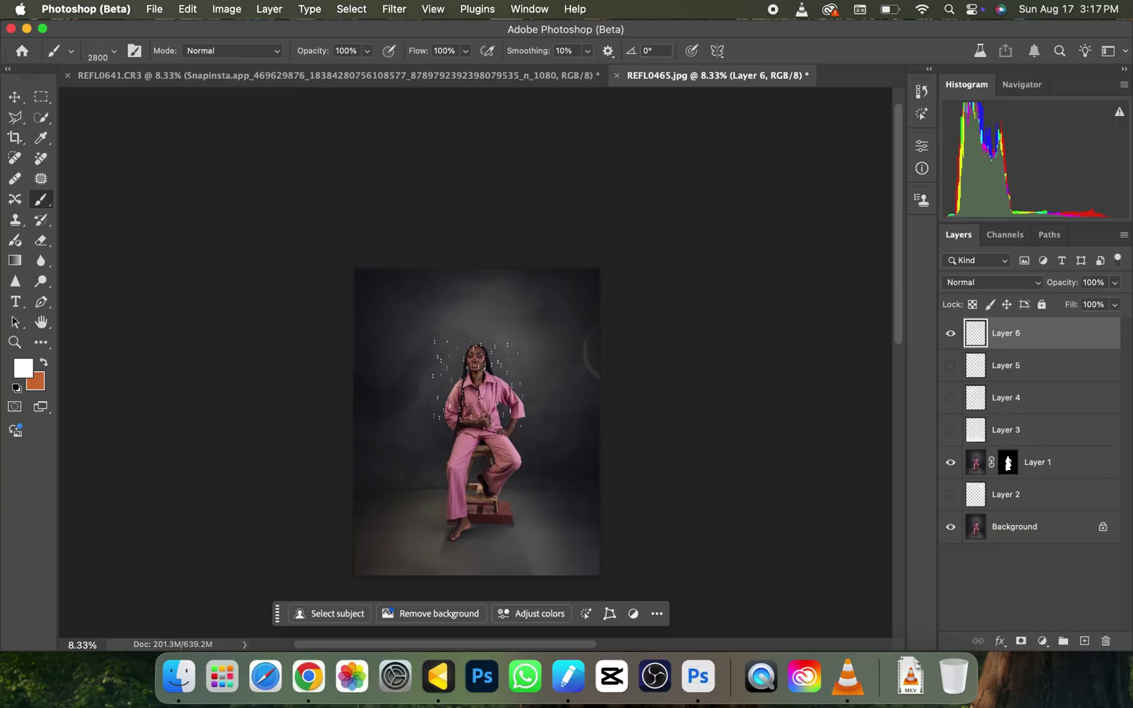
{"action": "key", "text": "bracketright"}
{"action": "key", "text": "bracketright"}
{"action": "key", "text": "bracketright"}
{"action": "key", "text": "bracketright"}
{"action": "key", "text": "super+equal"}
{"action": "key", "text": "super+equal"}
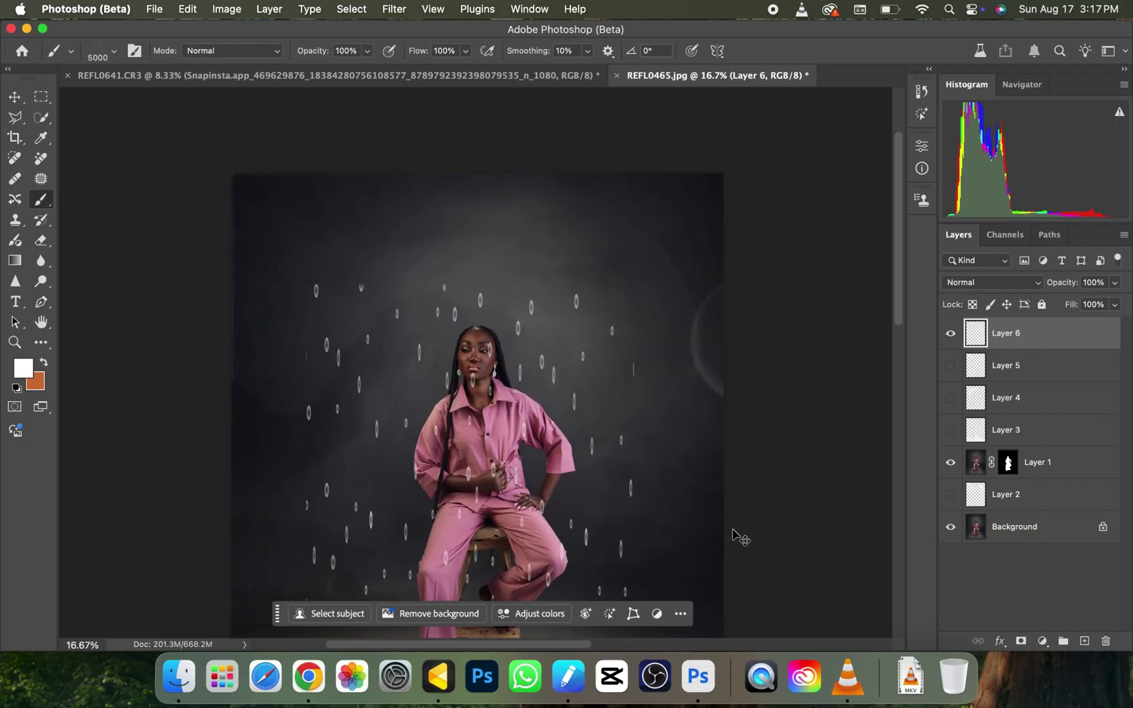
Delete the layer holding the raindrops
{"action": "key", "text": "super+minus"}
{"action": "key", "text": "super+minus"}
{"action": "key", "text": "super+minus"}
{"action": "key", "text": "BackSpace"}
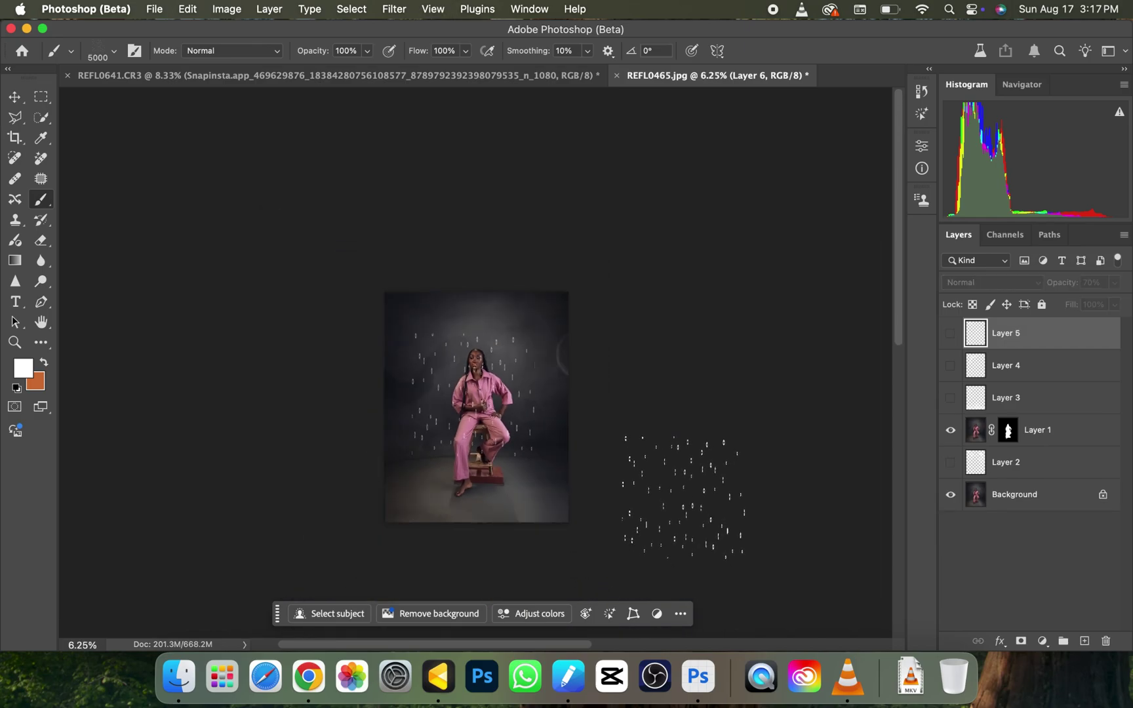
{"action": "key", "text": "super+equal"}
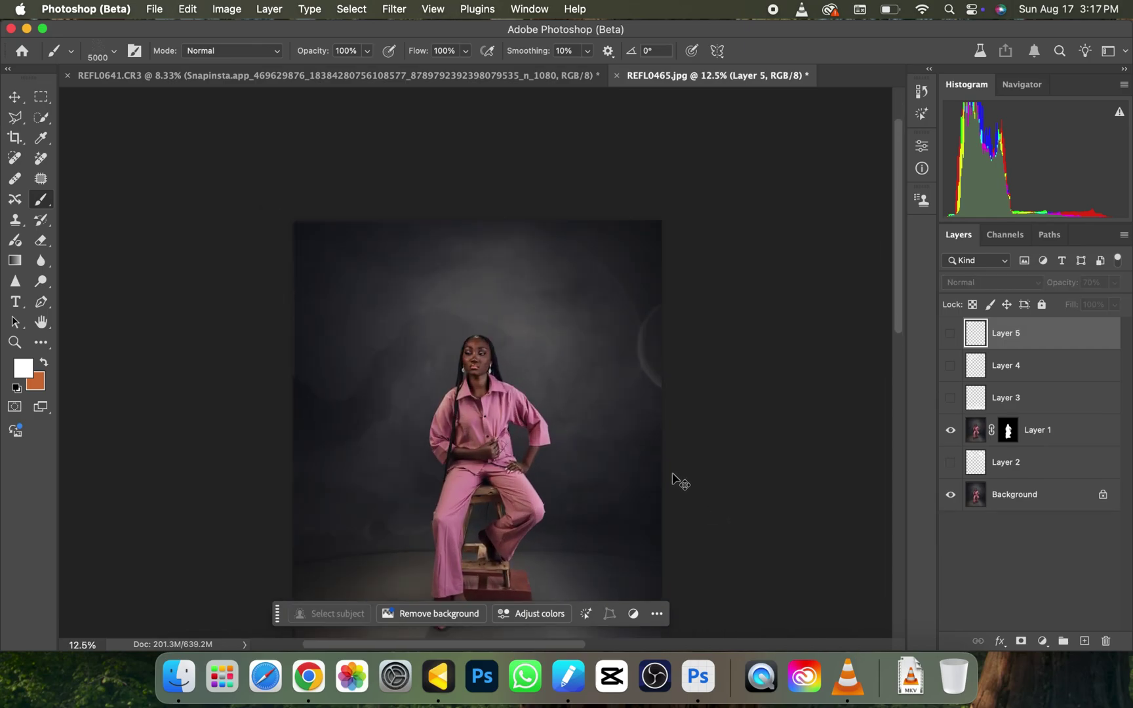
{"action": "key", "text": "super+minus"}
{"action": "key", "text": "super+equal"}
Show the lightning, moon, smoke and cloud layers again
{"action": "left_click", "coordinate": [950, 334]}
{"action": "key", "text": "super+minus"}
{"action": "left_click", "coordinate": [951, 371]}
{"action": "key", "text": "super+equal"}
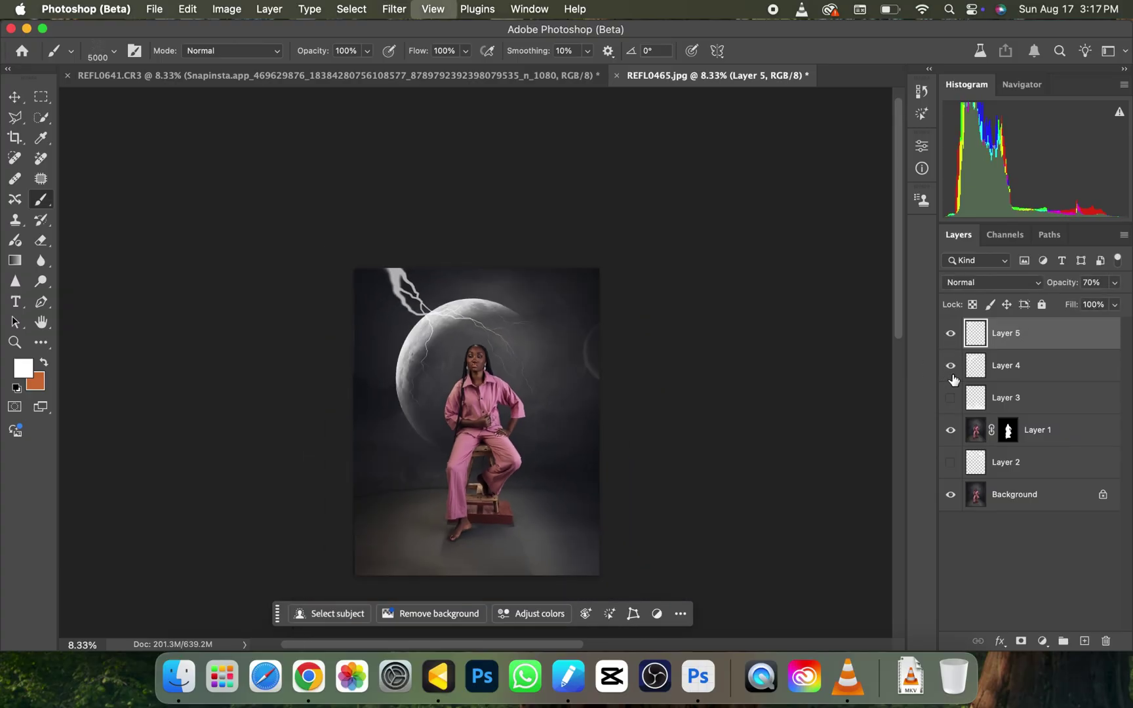
{"action": "key", "text": "super+minus"}
{"action": "left_click", "coordinate": [948, 400]}
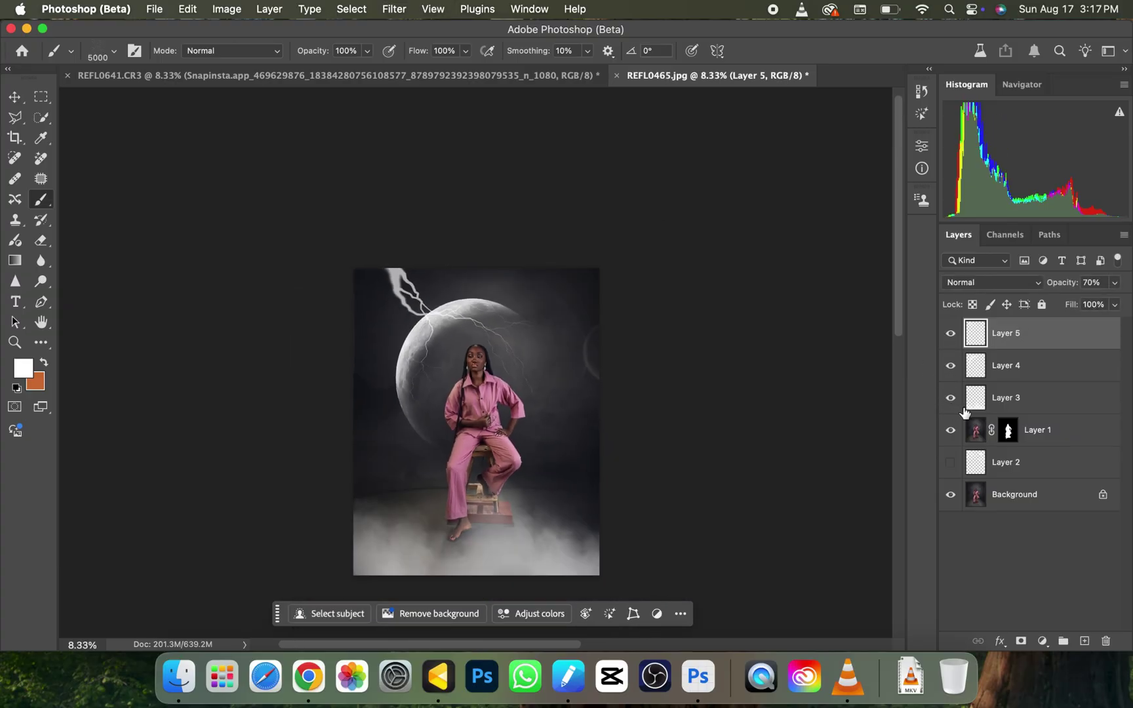
{"action": "left_click", "coordinate": [967, 406]}
{"action": "left_click", "coordinate": [951, 463]}
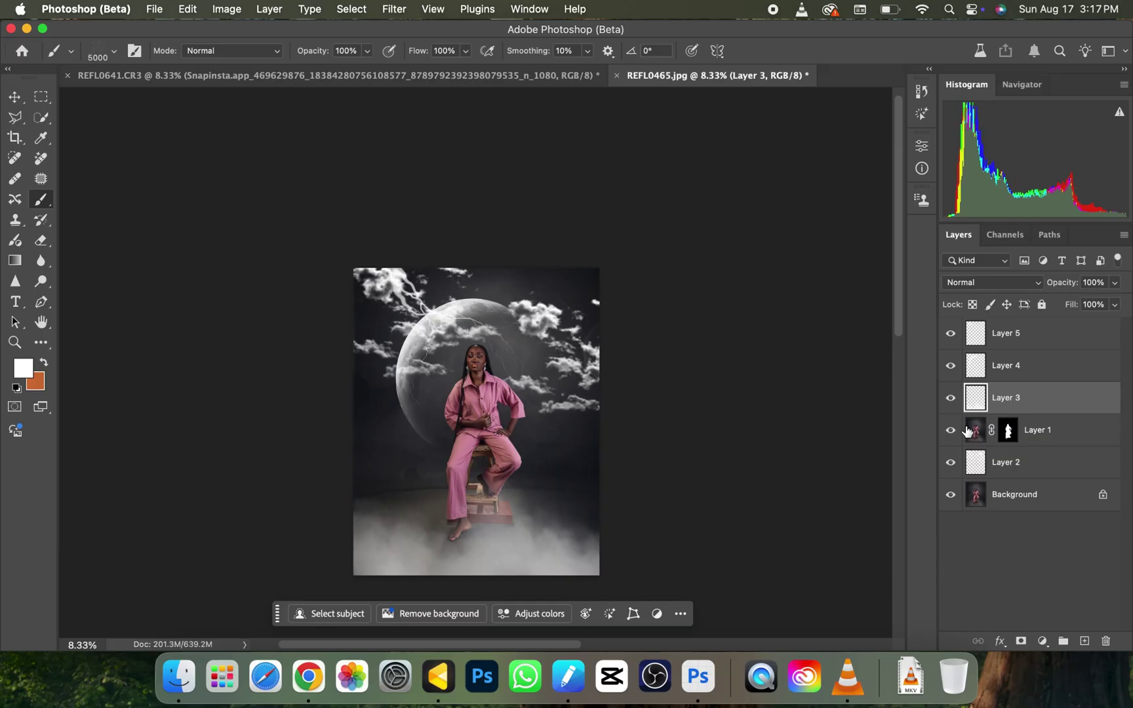
Lower the cloud layer's opacity to 57%
{"action": "left_click", "coordinate": [1046, 471]}
{"action": "left_click", "coordinate": [1115, 282]}
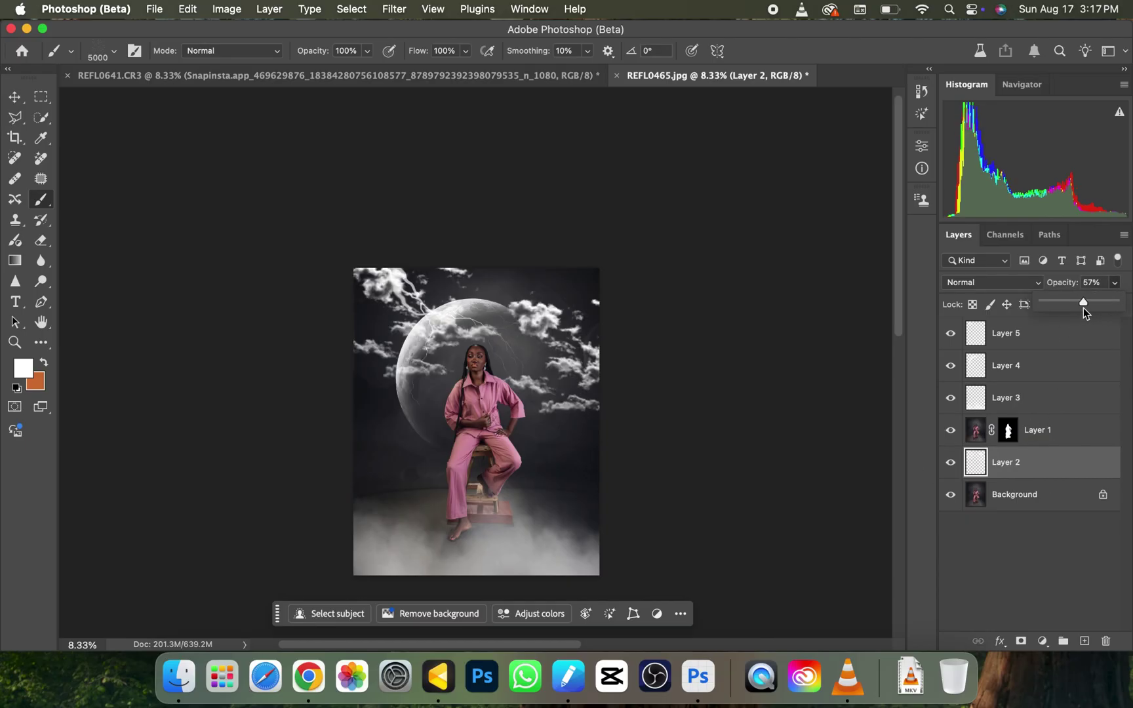
Examine how the softened clouds blend with the moon and lightning, both up close and overall
{"action": "key", "text": "super+minus"}
{"action": "key", "text": "super+minus"}
{"action": "key", "text": "super+plus"}
{"action": "key", "text": "super+plus"}
{"action": "key", "text": "super+plus"}
{"action": "key", "text": "super+plus"}
{"action": "key", "text": "super+minus"}
{"action": "key", "text": "super+minus"}
{"action": "key", "text": "super+minus"}
{"action": "key", "text": "super+plus"}
{"action": "key", "text": "super+plus"}
{"action": "key", "text": "super+equal"}
{"action": "key", "text": "super+minus"}
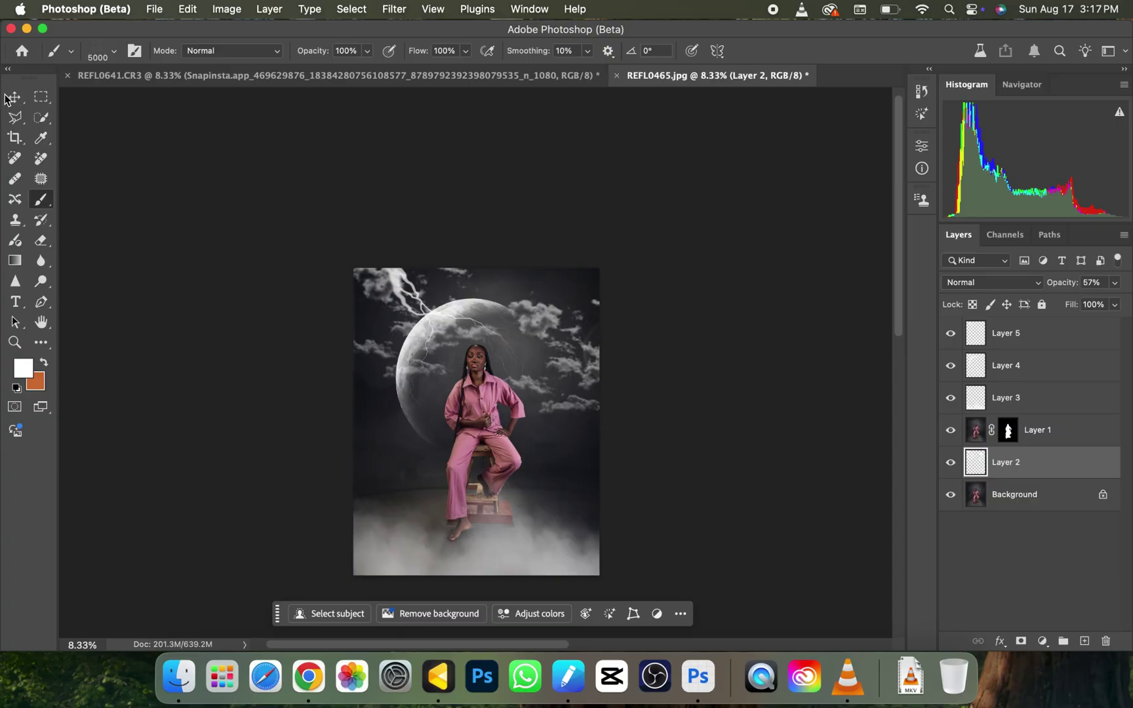
Switch to the Move tool and examine the finished composite at several magnifications
{"action": "left_click", "coordinate": [8, 98]}
{"action": "key", "text": "super+minus"}
{"action": "key", "text": "super+equal"}
{"action": "key", "text": "super+equal"}
{"action": "key", "text": "super+equal"}
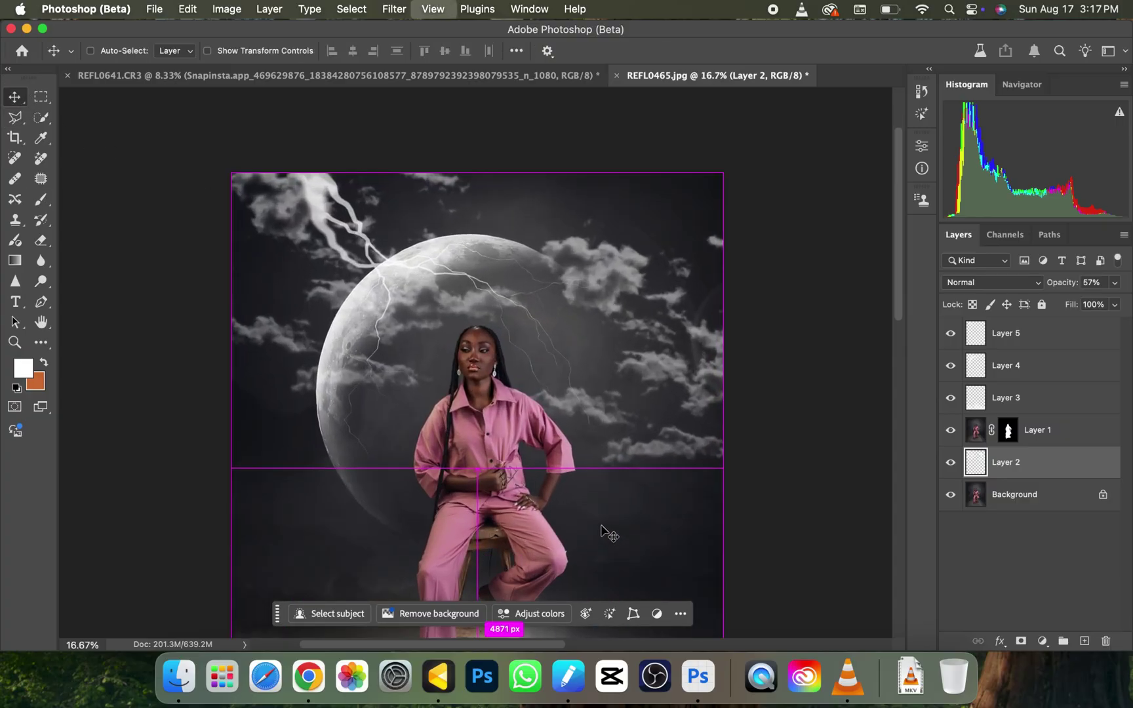
{"action": "key", "text": "super+minus"}
{"action": "key", "text": "super+minus"}
{"action": "key", "text": "super+equal"}
{"action": "key", "text": "super+minus"}
{"action": "key", "text": "super+equal"}
{"action": "key", "text": "super+minus"}
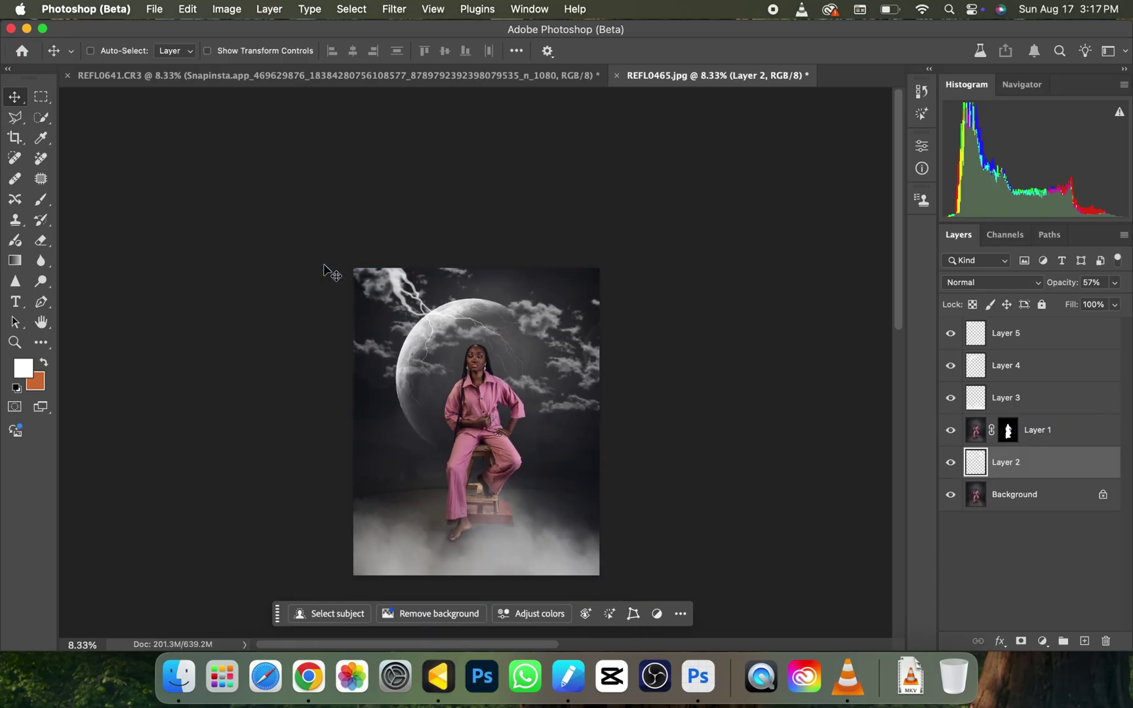
{"action": "key", "text": "super+equal"}
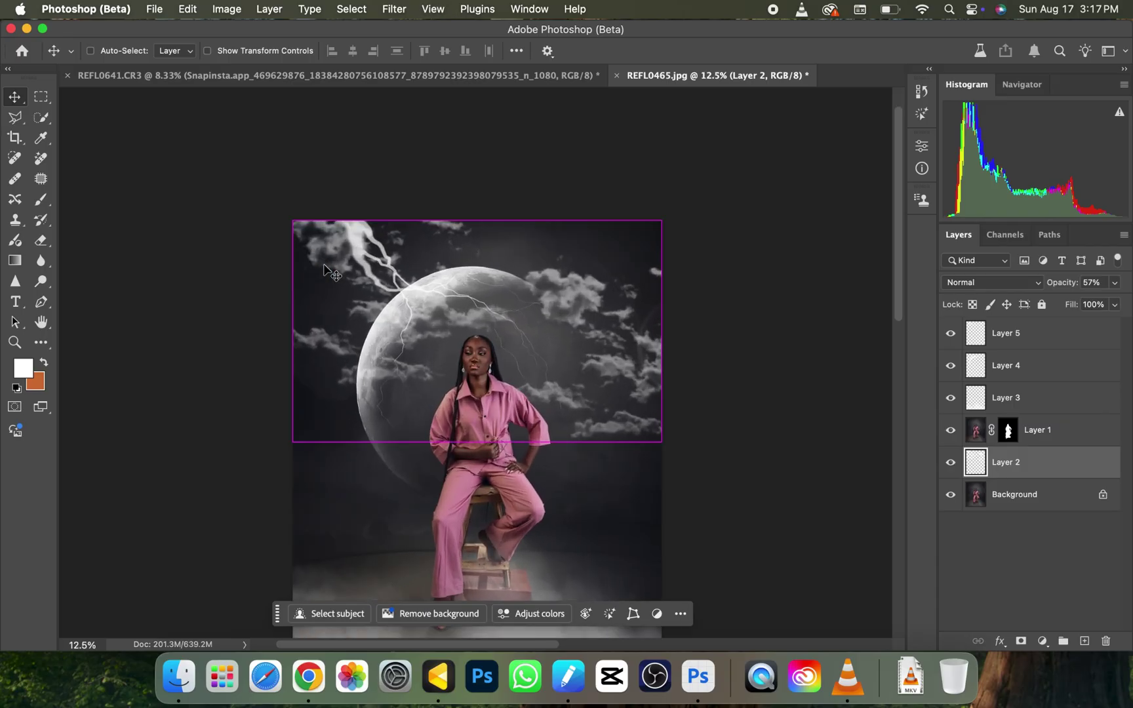
{"action": "key", "text": "super+minus"}
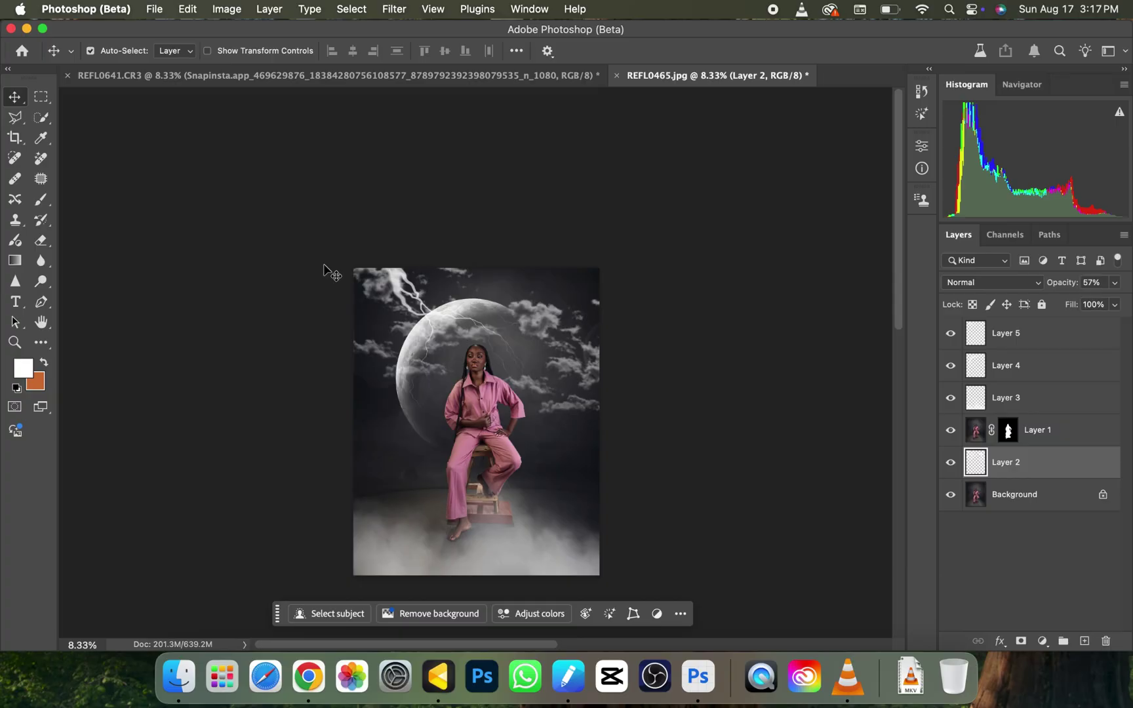
{"action": "key", "text": "super+equal"}
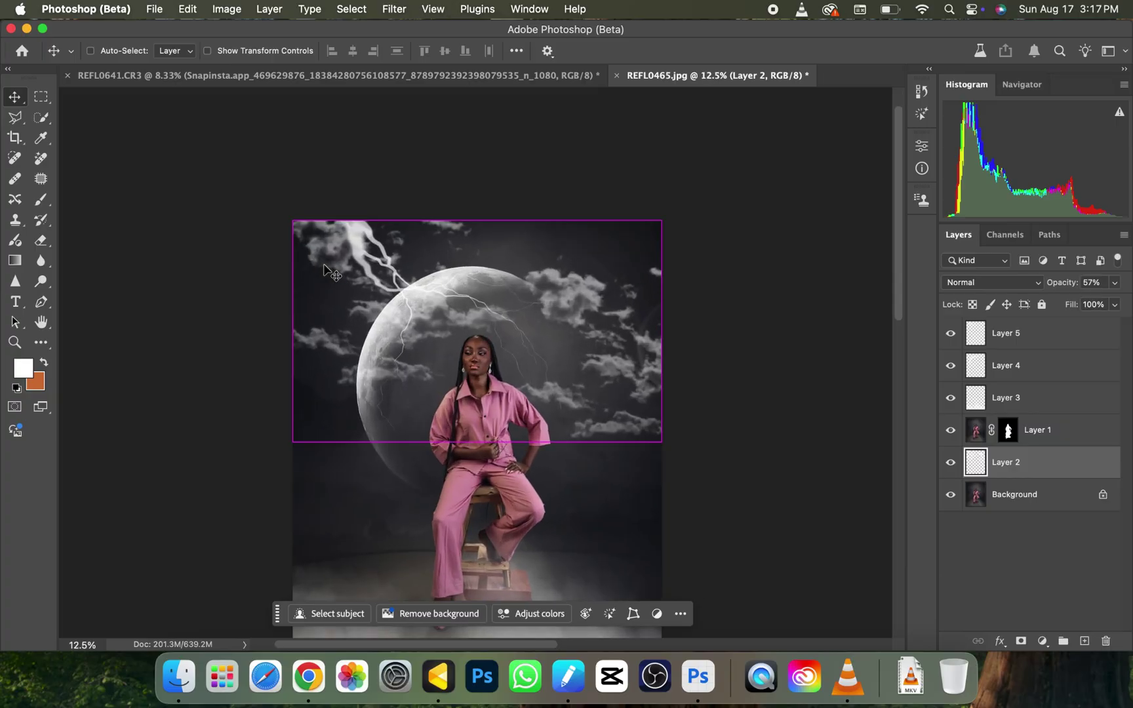